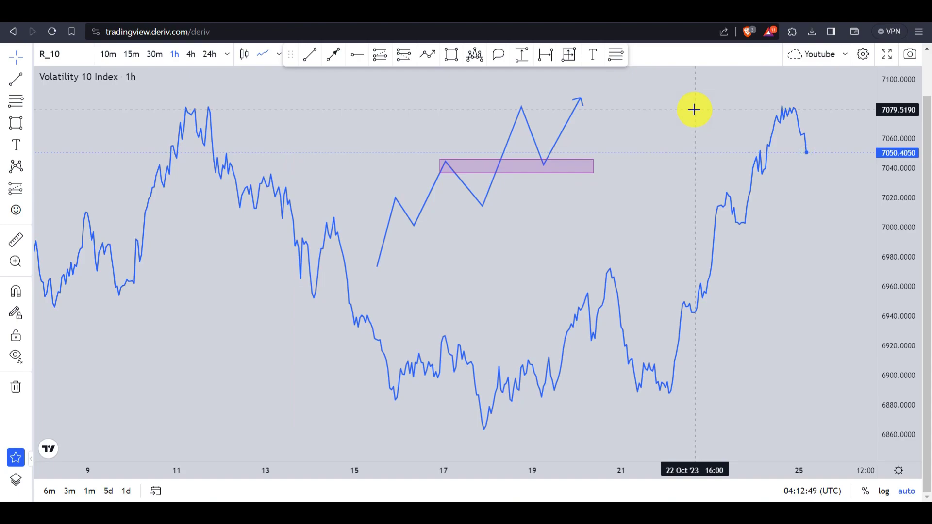
Step: Reshape the rising path's first four points, lowering its start to about 6958 and keeping the second peak at the purple zone's upper edge
left_click(451, 165)
left_click_drag(451, 166, 456, 159)
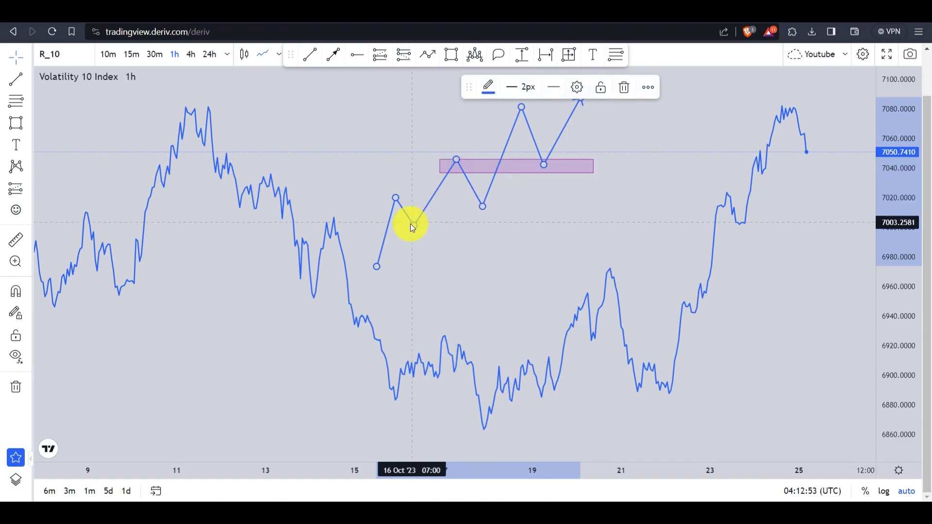
left_click_drag(413, 225, 425, 228)
mouse_move(397, 199)
left_mouse_down()
mouse_move(405, 213)
mouse_move(403, 204)
left_mouse_up()
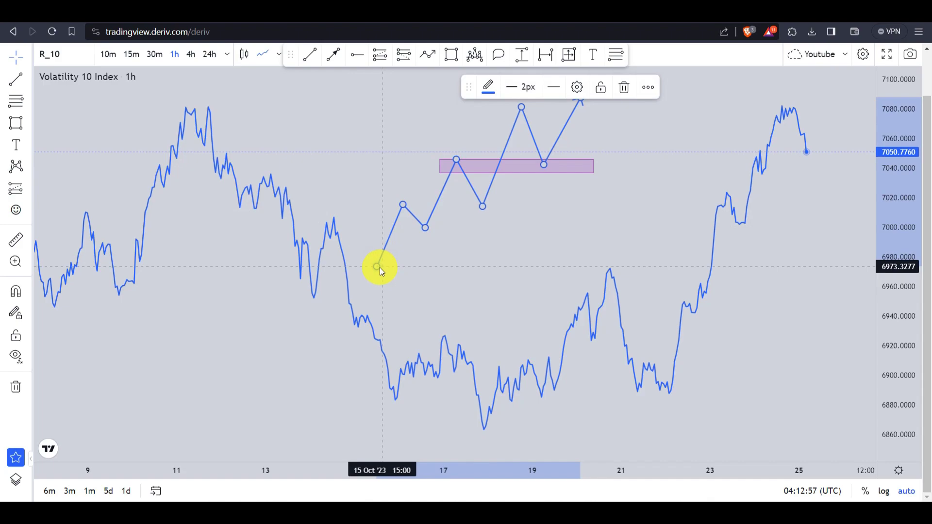
left_click_drag(377, 267, 368, 290)
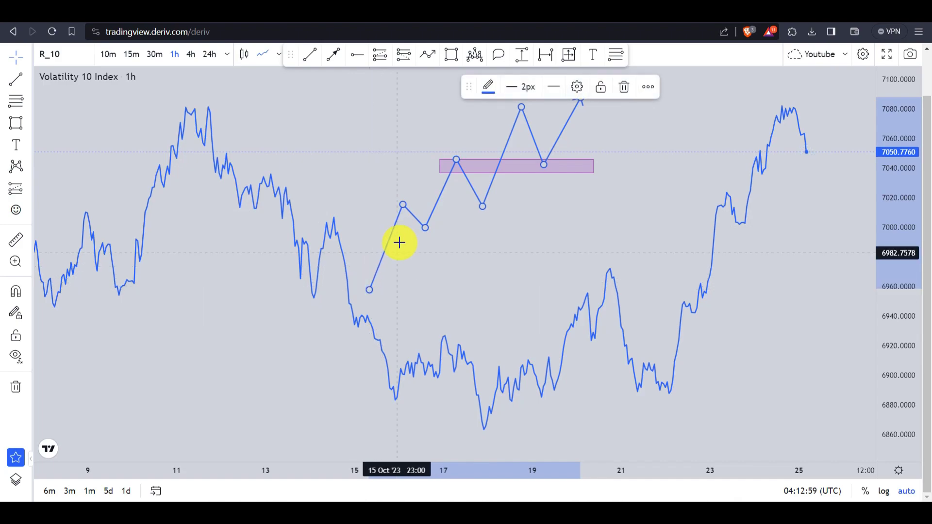
left_click_drag(425, 232, 421, 242)
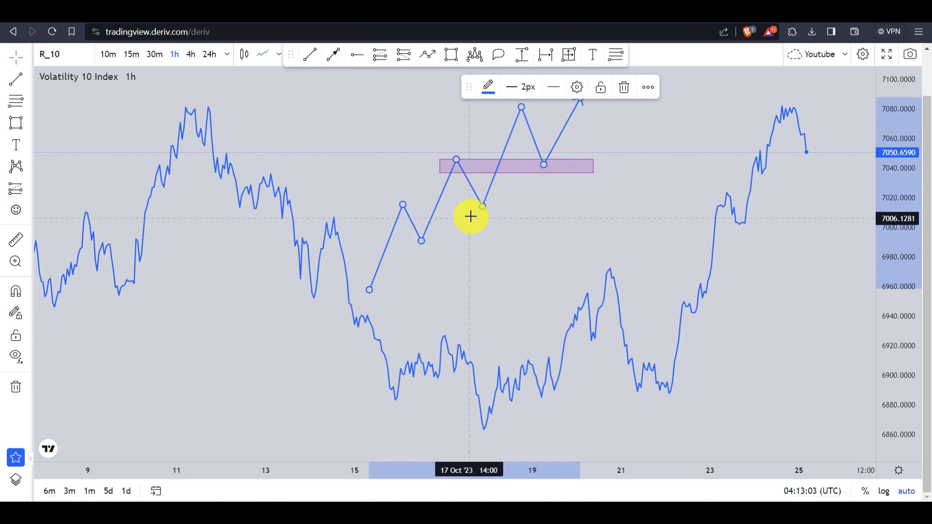
left_click(651, 132)
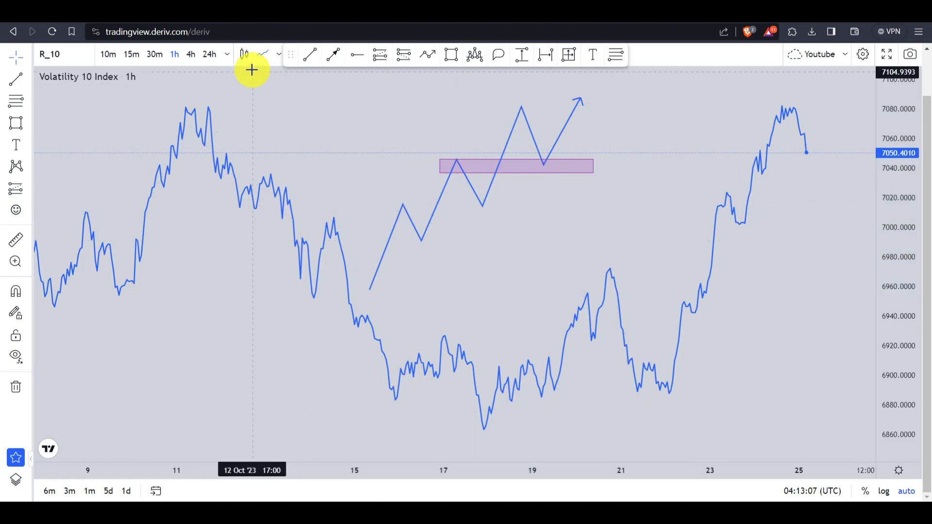
Step: Switch the chart to candlesticks and shift the rising path's middle points so the last pullback still retests the purple zone
left_click(244, 56)
left_click(520, 105)
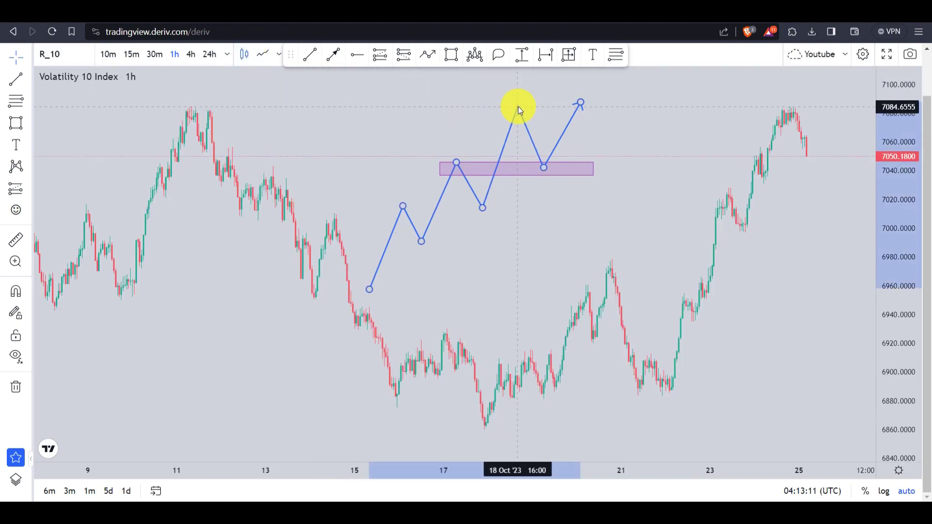
left_click_drag(457, 163, 460, 163)
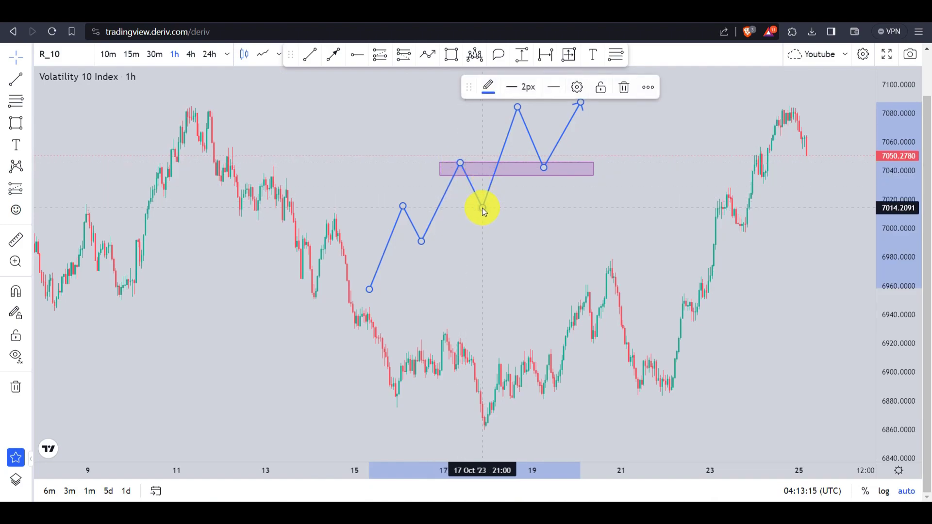
left_click_drag(488, 210, 497, 209)
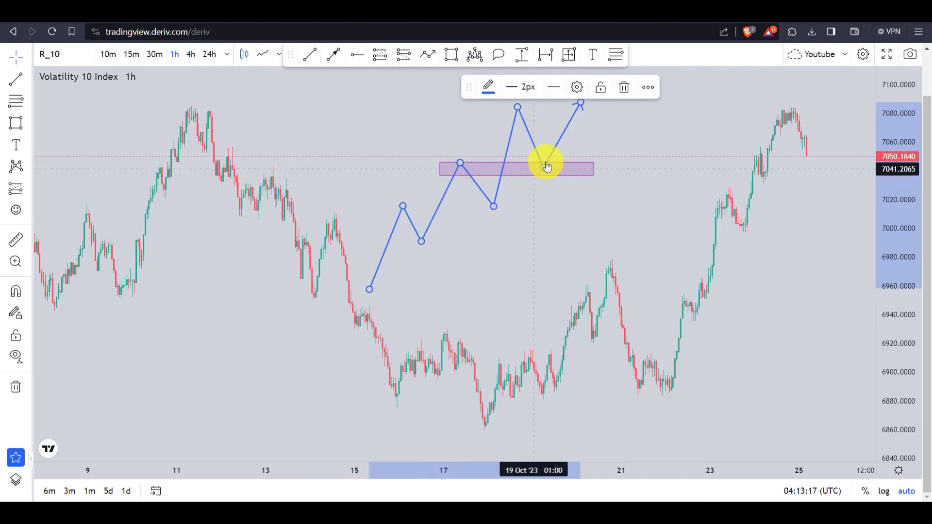
left_click_drag(543, 167, 549, 168)
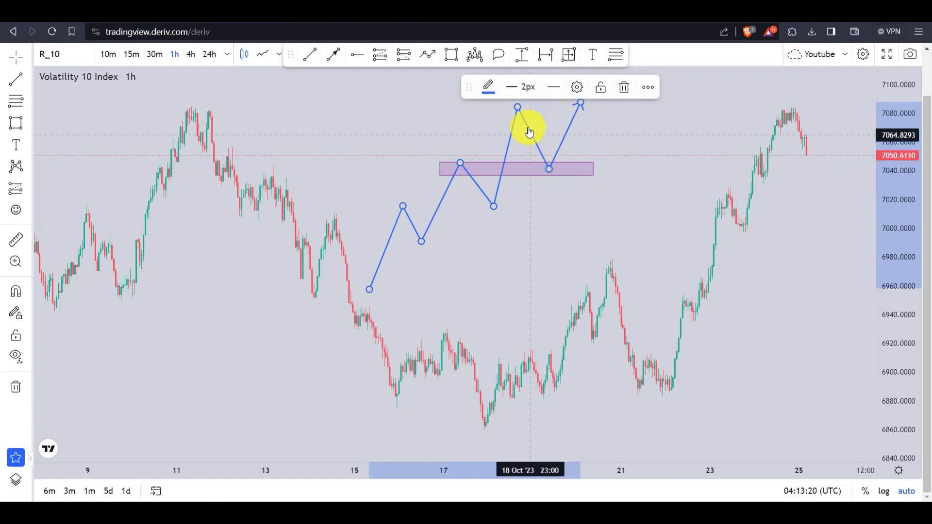
left_click(678, 123)
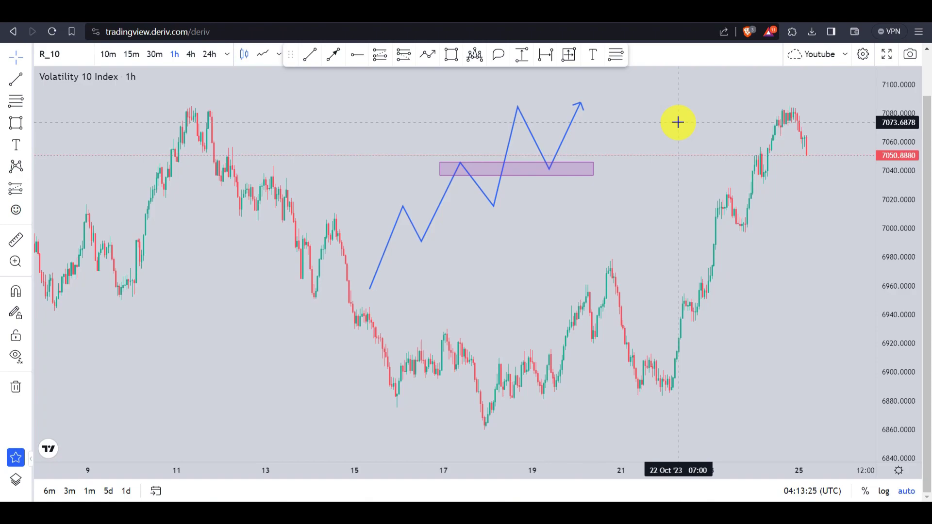
Step: Extend the rising path's arrowhead upward to about 7109 on 20 Oct
left_click_drag(657, 121, 581, 123)
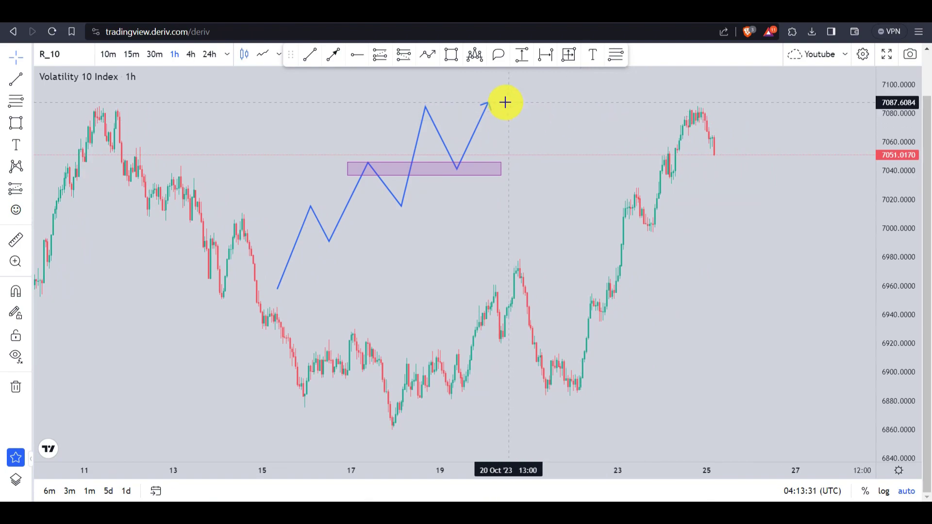
left_click(490, 102)
left_click_drag(492, 99, 511, 71)
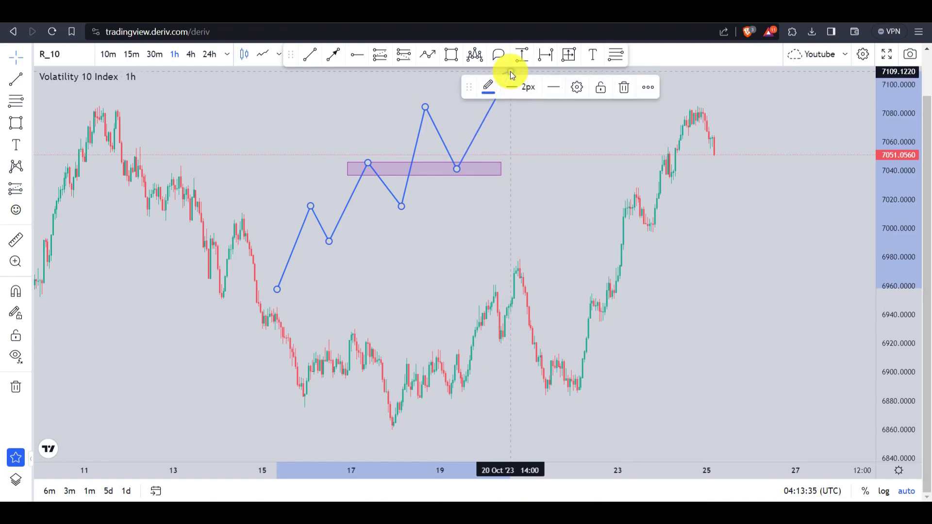
left_click(546, 126)
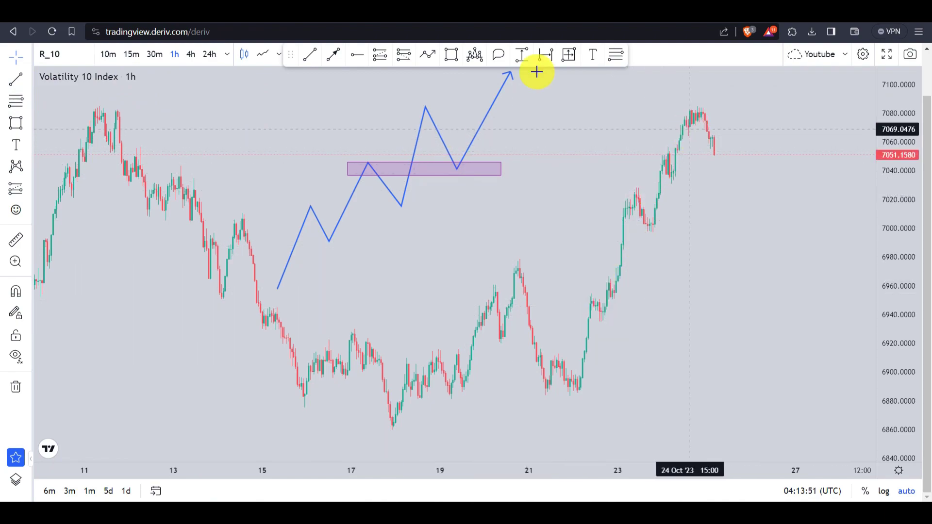
Step: Draw a rectangle zone from 23 Oct 23:00 past the latest candle, between about 7057 and 7049, at the former swing high
left_click(452, 55)
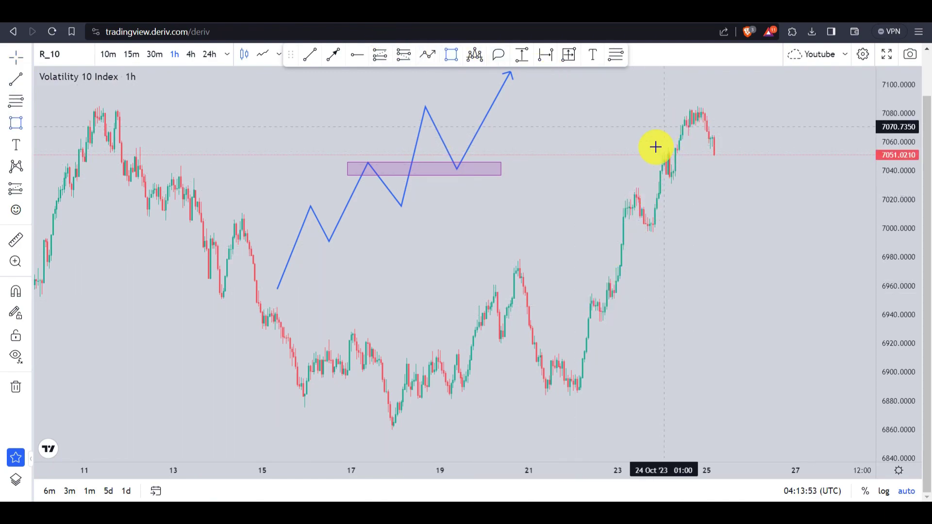
left_click(661, 146)
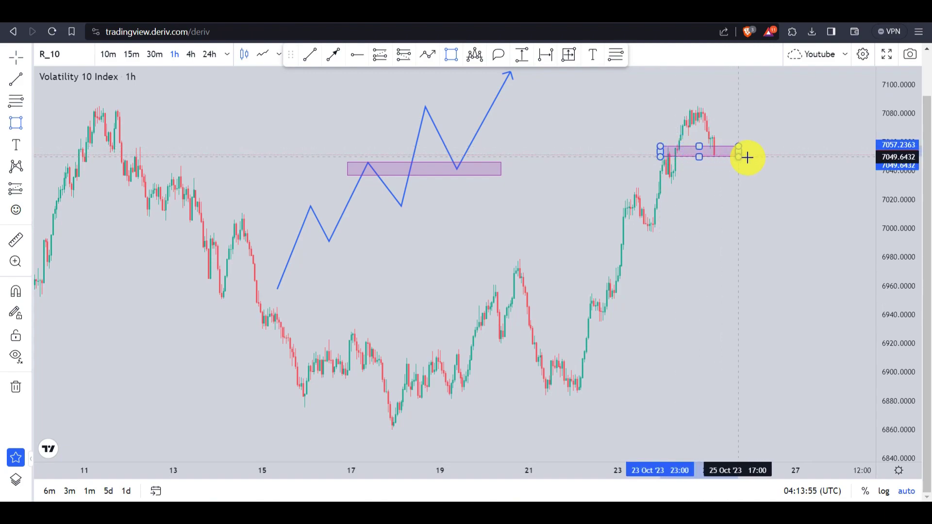
left_click(762, 158)
left_click(704, 134)
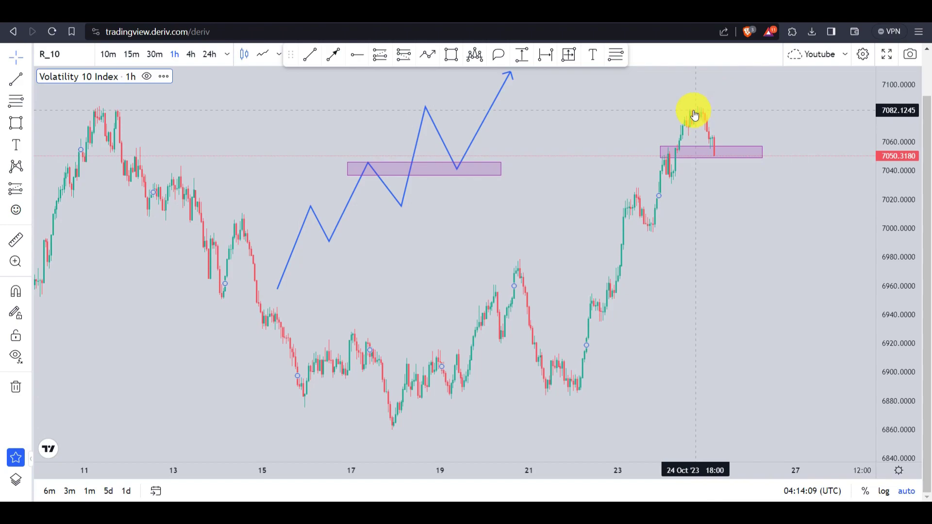
Step: Change the chart interval to 30 minutes and enlarge the recent price action around the new zone
left_click(647, 111)
type("30")
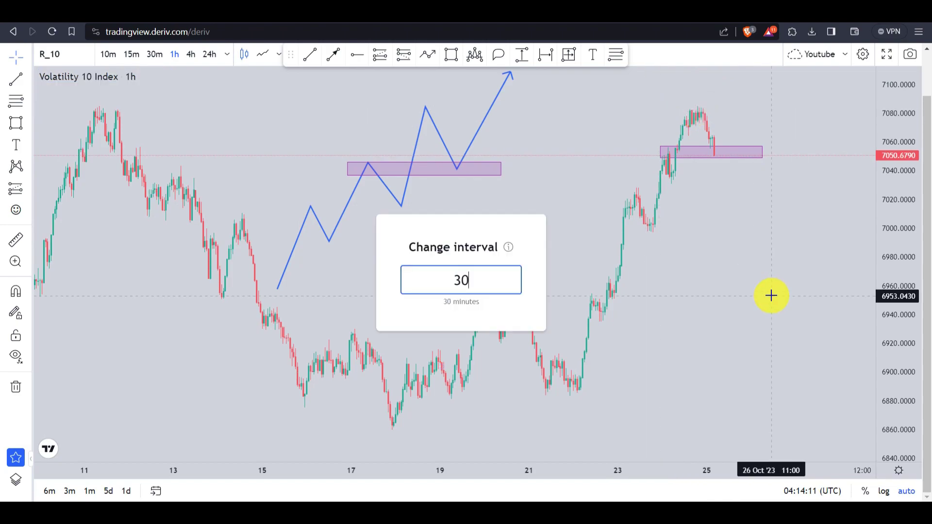
key("Return")
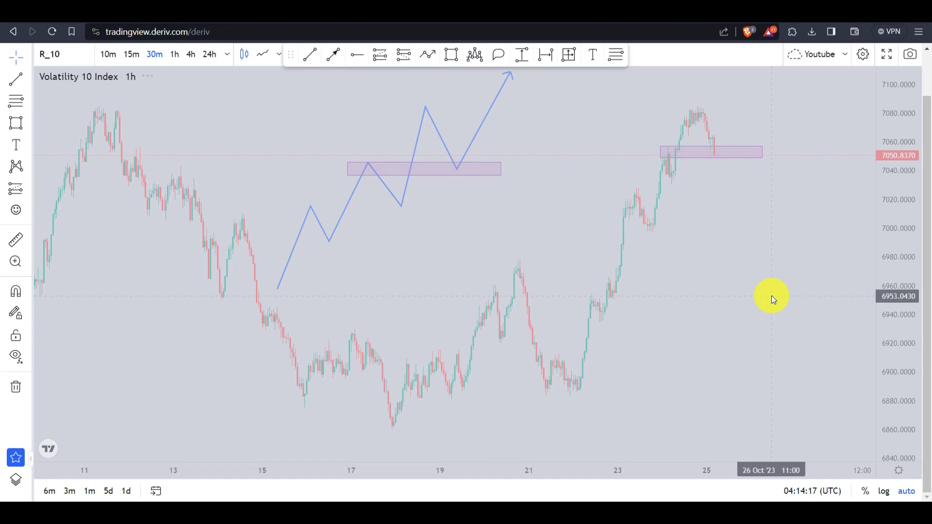
left_click_drag(898, 285, 897, 219)
left_click_drag(753, 231, 707, 251)
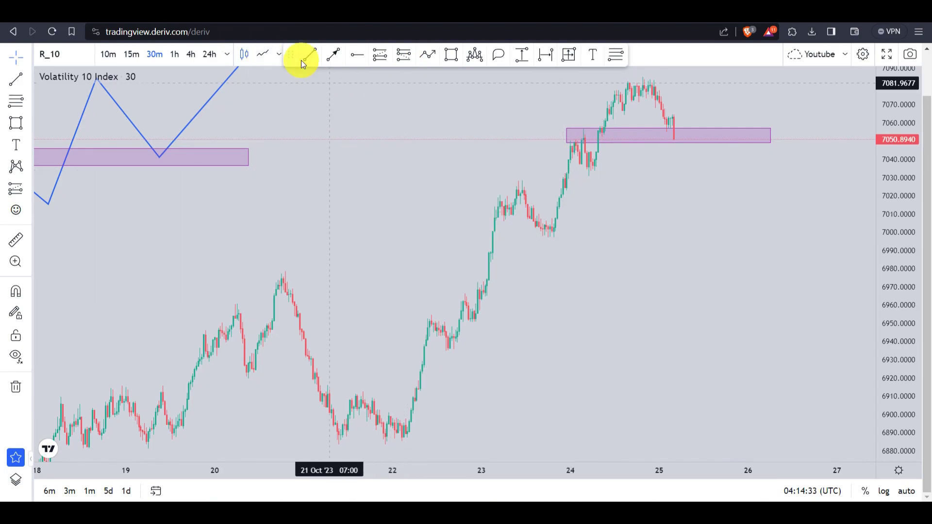
Step: Switch to a line chart and draw a thin rectangle zone at about 7069 to 7066, from 24 Oct 07:30 to 25 Oct 13:30
left_click(265, 56)
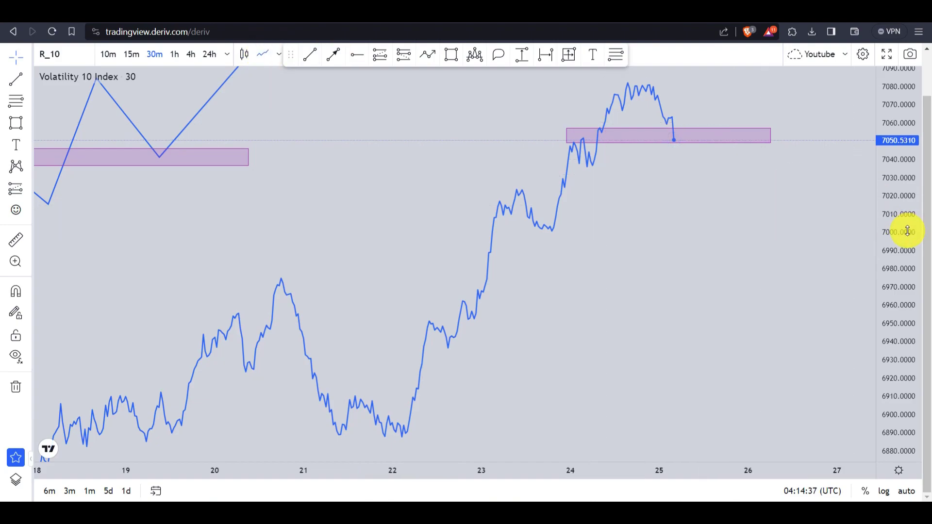
left_click_drag(907, 232, 895, 193)
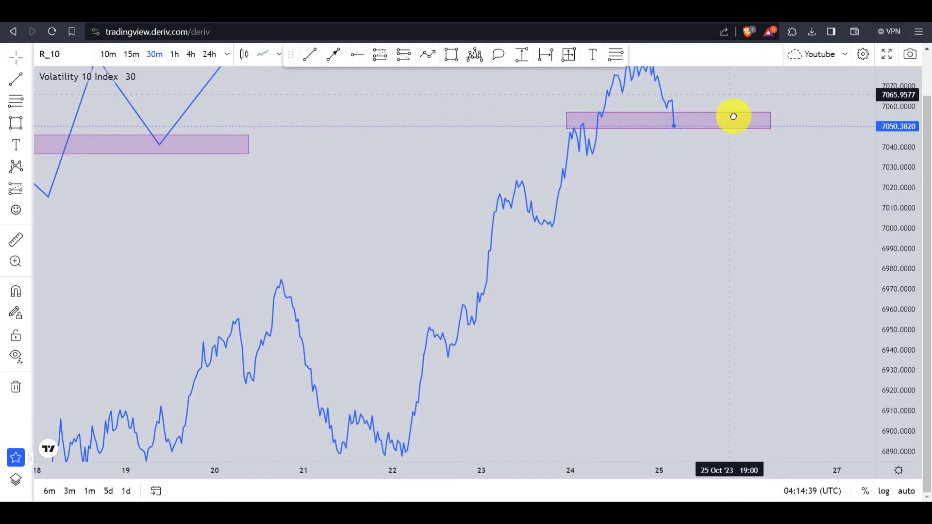
left_click_drag(732, 117, 726, 141)
left_click(449, 54)
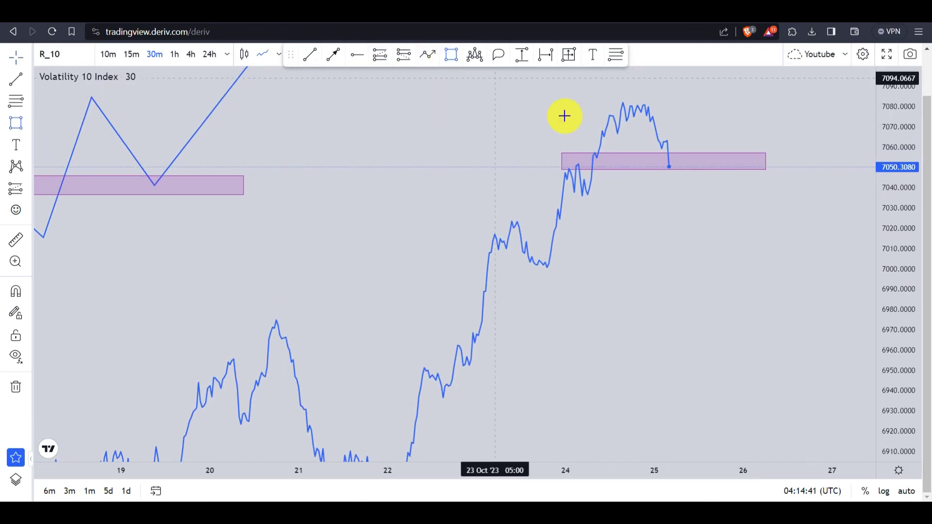
mouse_move(592, 128)
left_mouse_down()
mouse_move(641, 139)
mouse_move(705, 133)
left_mouse_up()
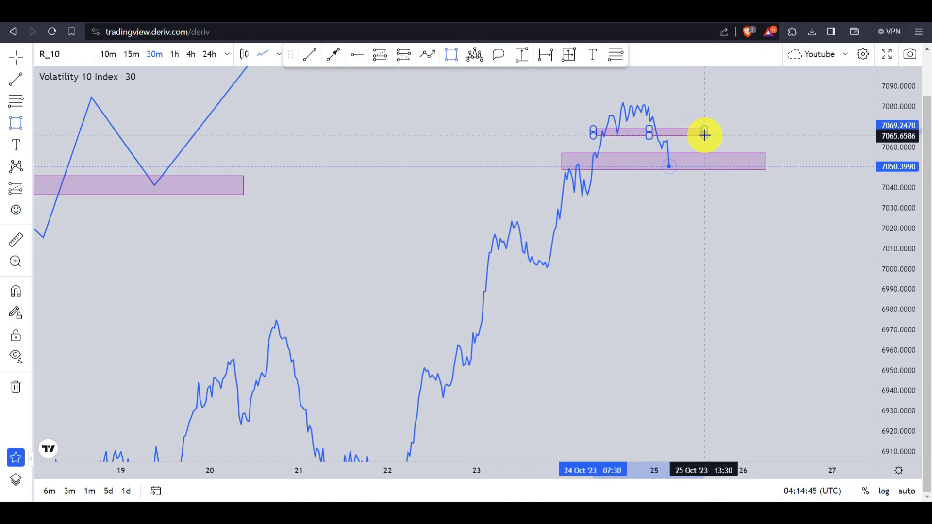
double_click(704, 133)
left_click(687, 120)
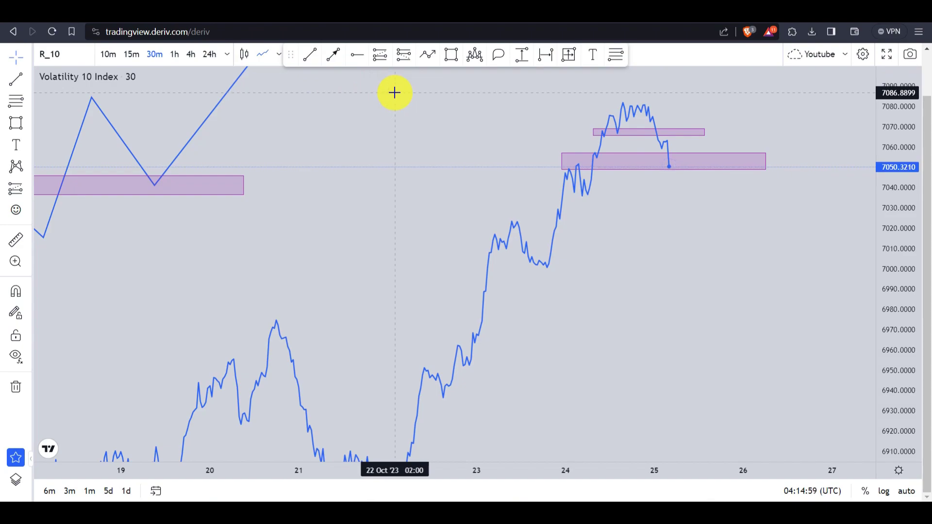
Step: Check both drawn zones against the candlesticks and return to the line chart
left_click(245, 56)
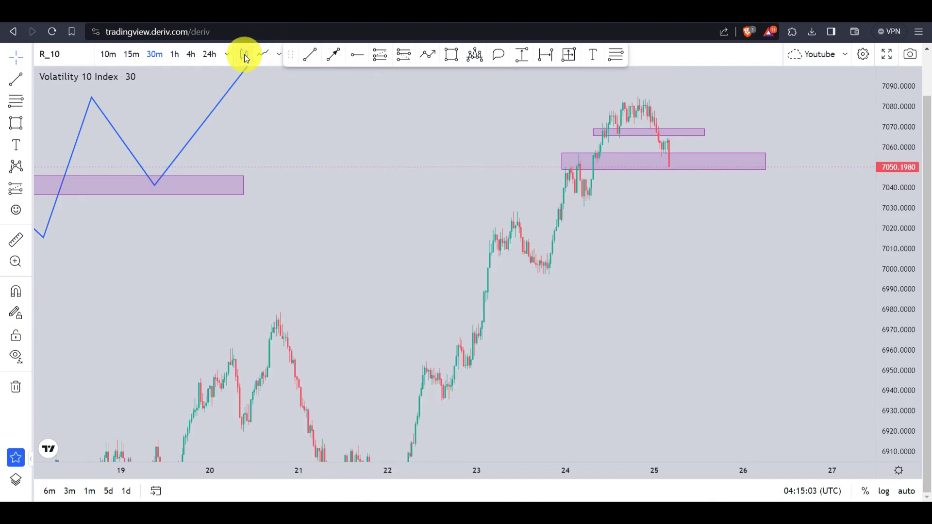
left_click(265, 61)
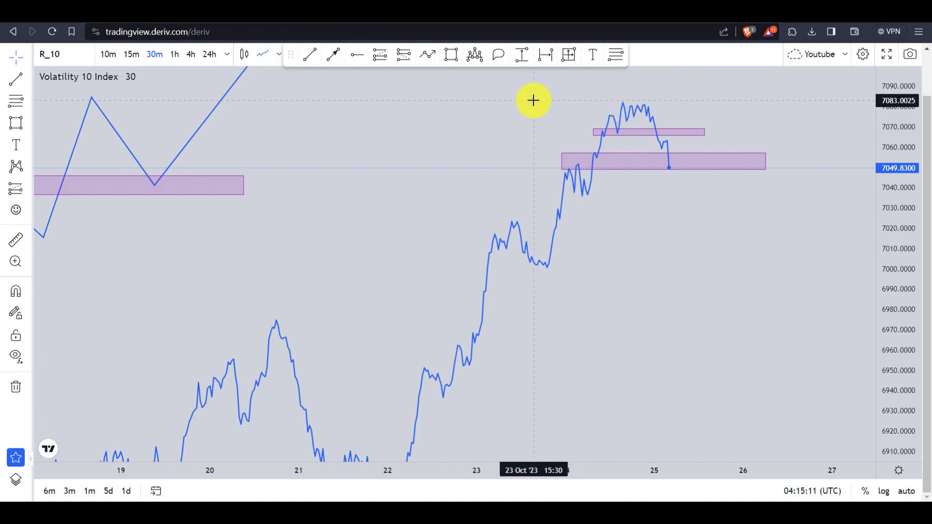
Step: Shrink the lower zone to an upper edge of about 7055 and an end at 26 Oct 00:00
left_click_drag(522, 101, 348, 110)
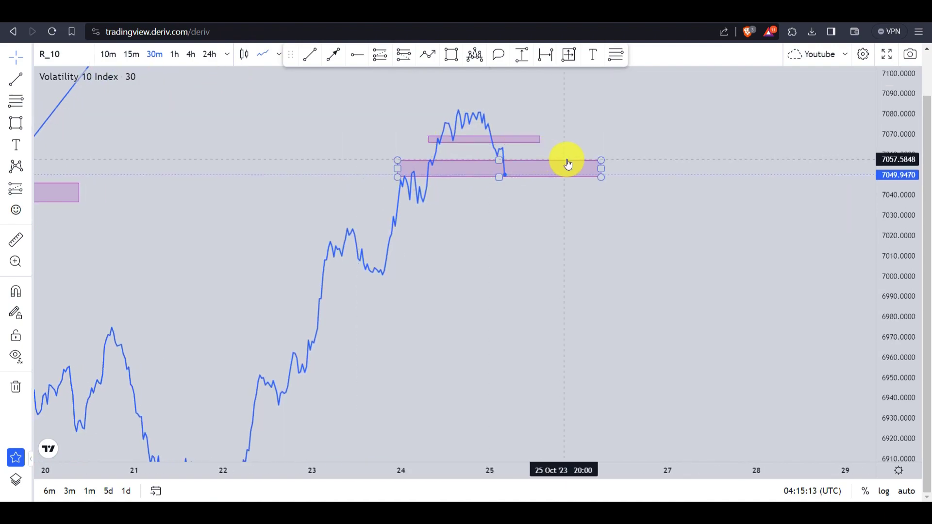
left_click_drag(600, 158, 579, 165)
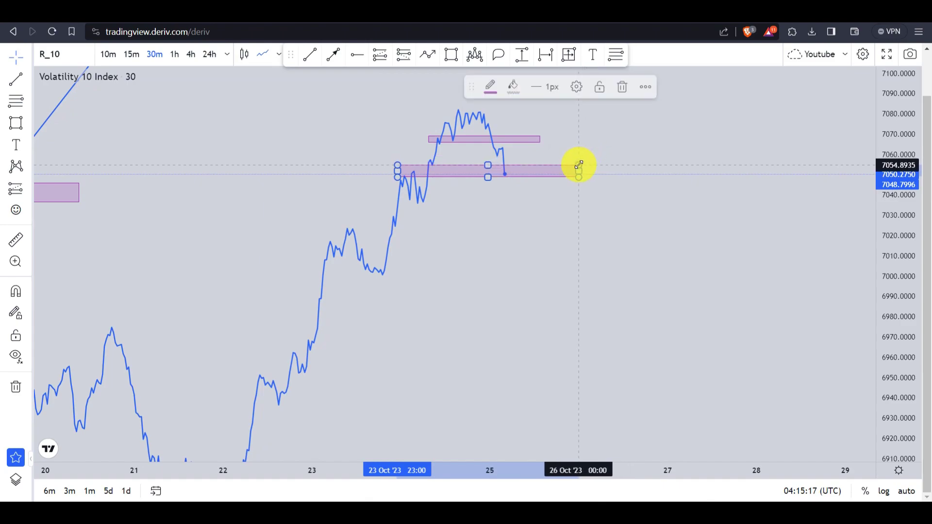
left_click(408, 125)
Step: Draw a descending zigzag path with three pullbacks in the empty area after 26 Oct, from about 7086 down to about 6984
left_click(427, 57)
left_click(647, 101)
left_click(669, 160)
left_click(697, 127)
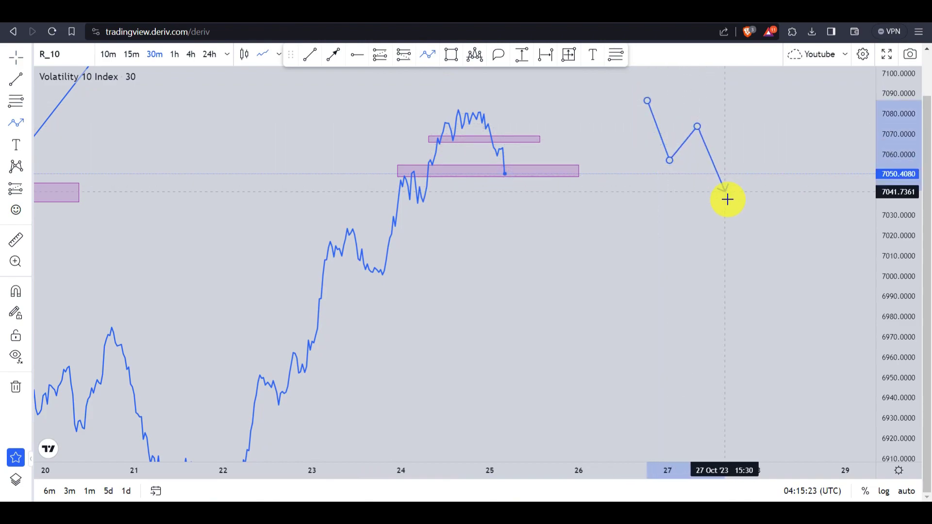
left_click(729, 208)
left_click(753, 160)
left_click(792, 264)
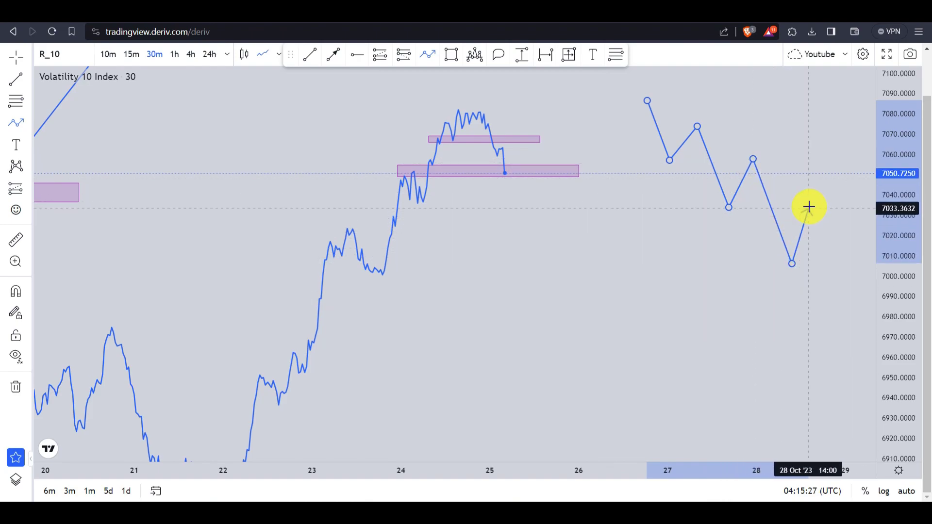
left_click(814, 206)
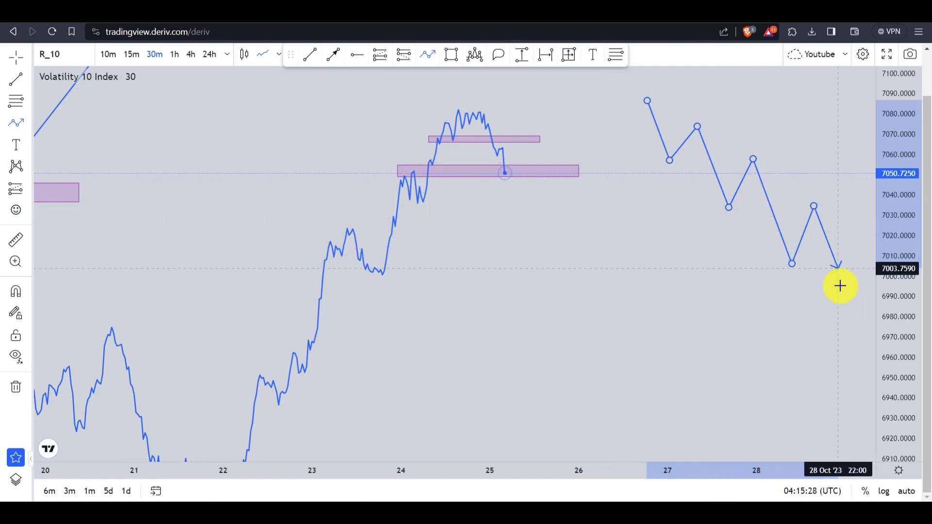
double_click(852, 309)
left_click(820, 277)
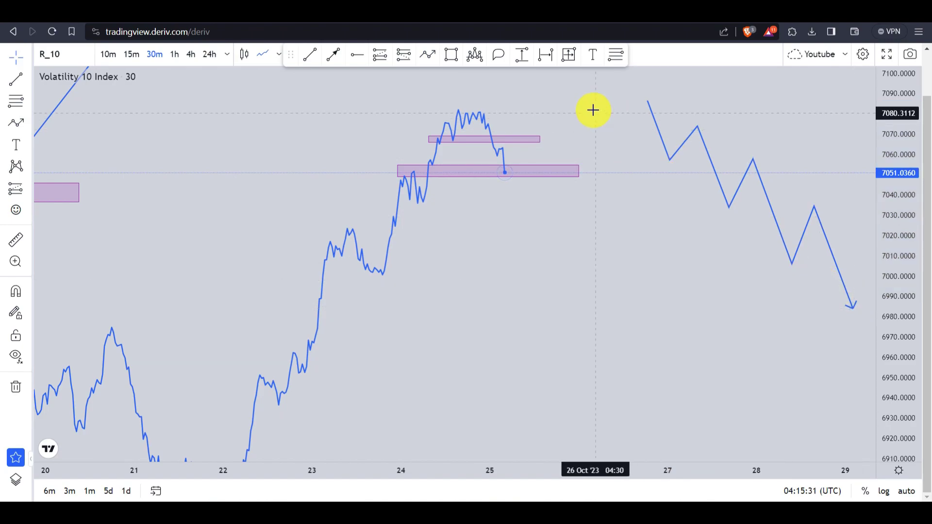
Step: Draw two rectangle zones on the descending path, at its first swing low near 7058 and its second near 7034
left_click_drag(592, 109, 543, 104)
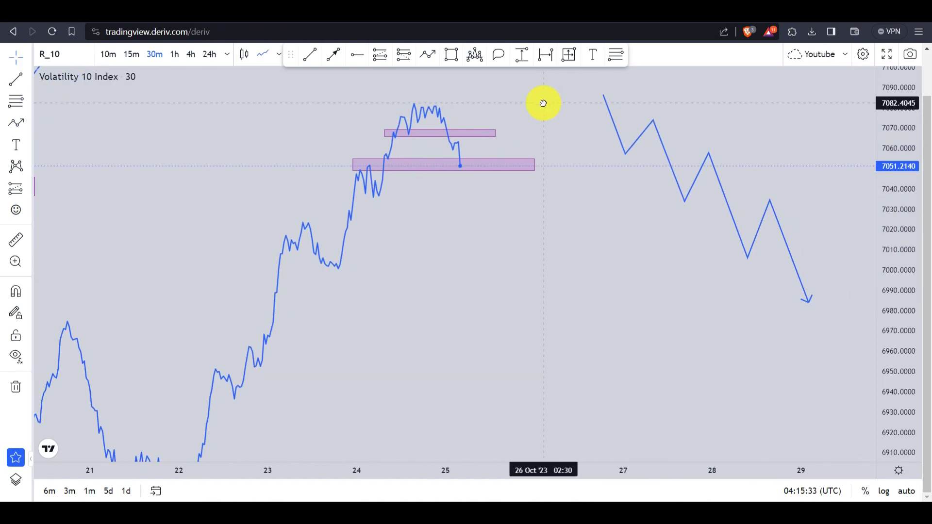
left_click(453, 61)
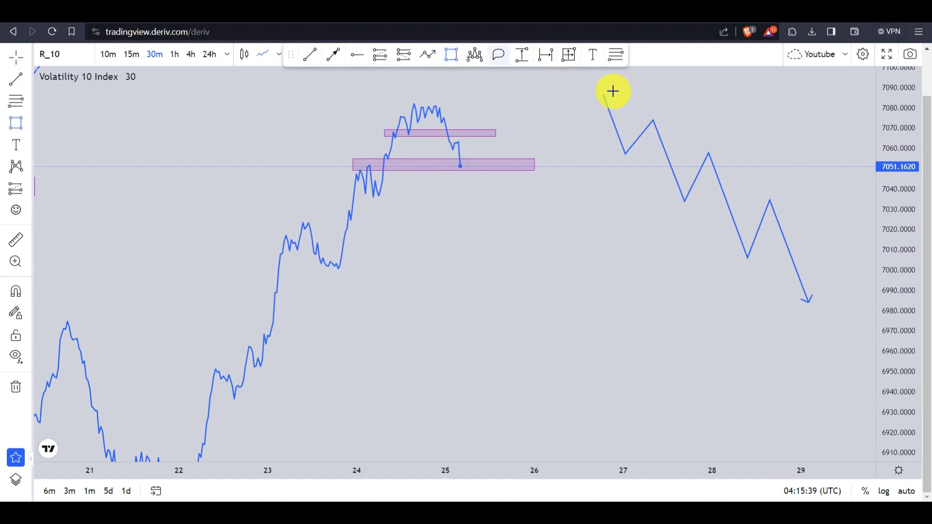
mouse_move(614, 148)
left_mouse_down()
mouse_move(816, 155)
mouse_move(800, 155)
left_mouse_up()
left_click(452, 55)
left_click_drag(677, 196, 836, 206)
left_click(728, 115)
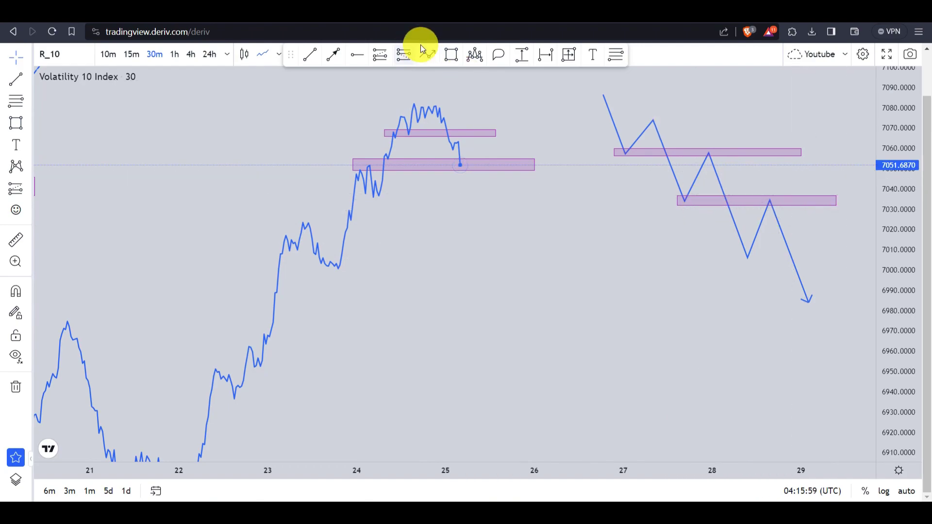
Step: Draw a rectangle zone at the descending path's third swing low, about 7011.5 to 7005.5, from 27 Oct 16:30 to 29 Oct 14:30
left_click(452, 55)
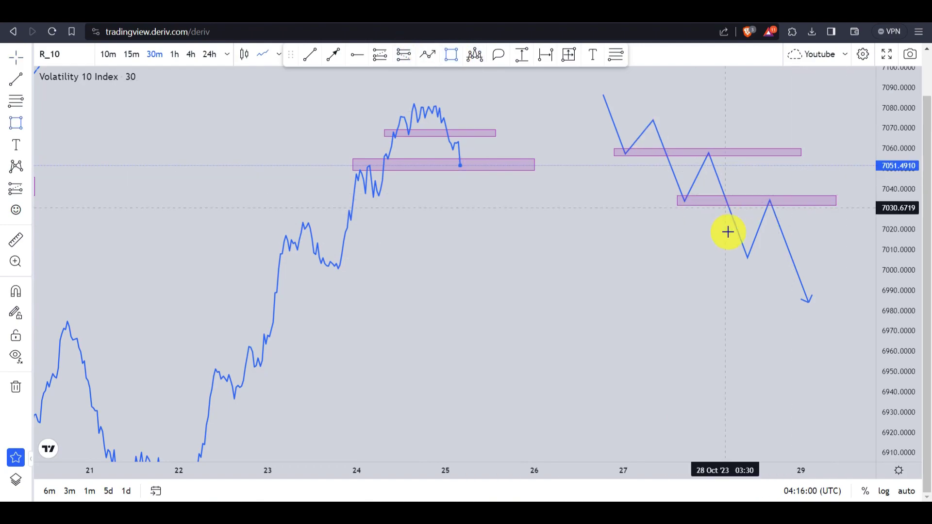
left_click(683, 246)
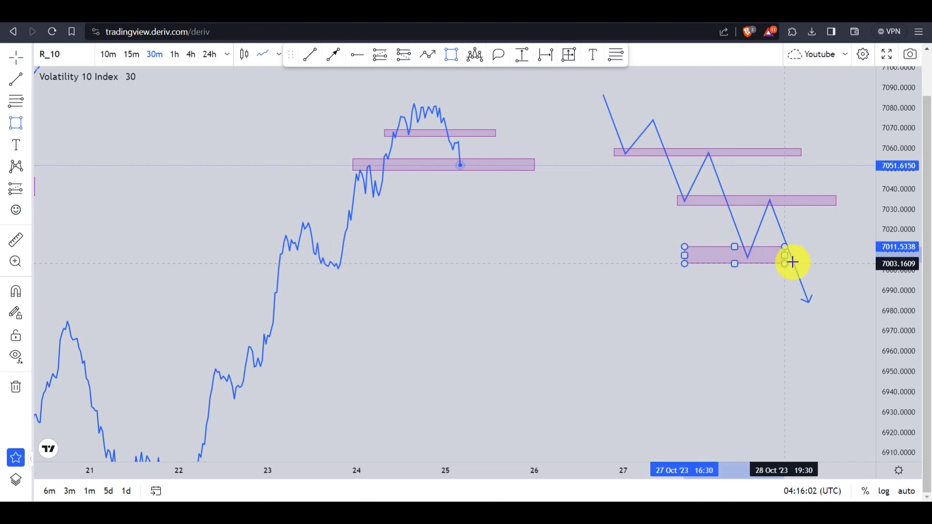
left_click(854, 259)
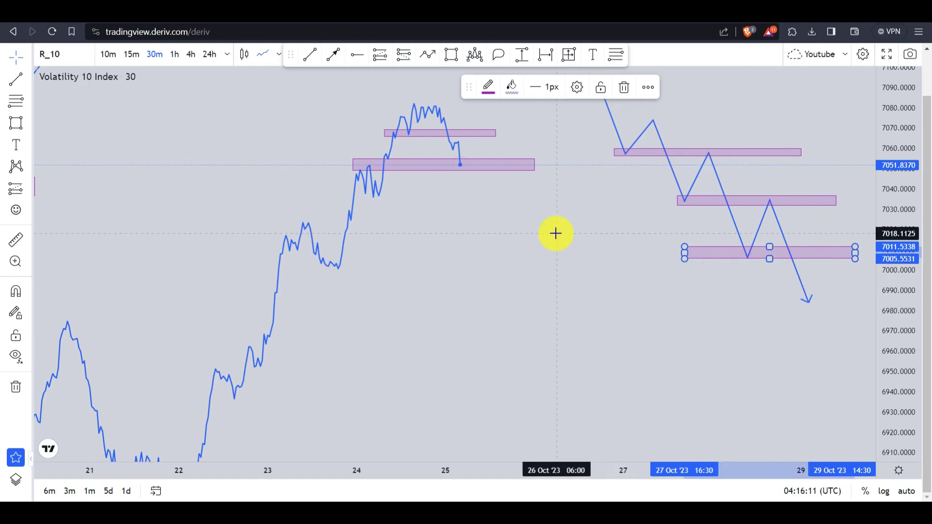
Step: Add a CHOCH text label just above the middle zone of the descending path, at about 7043 on 28 Oct 05:00
left_click(522, 54)
left_click(592, 55)
left_click(736, 186)
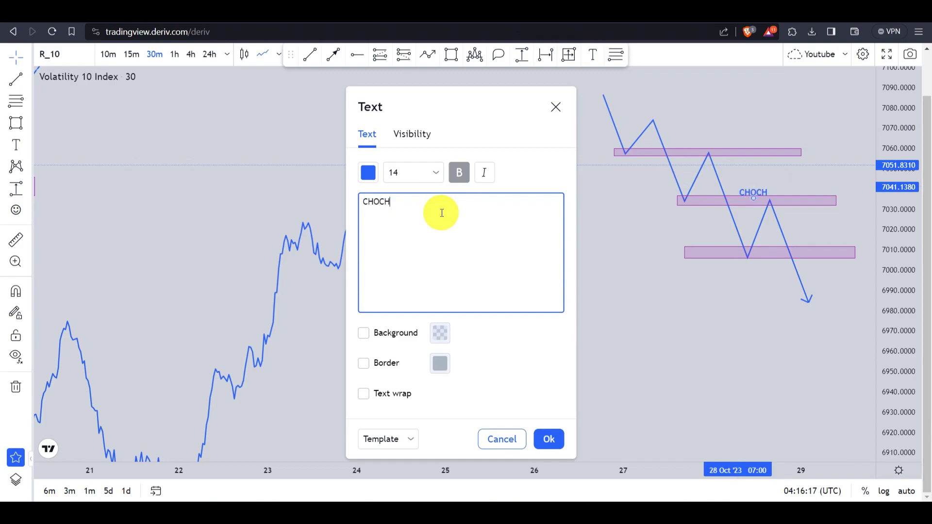
left_click(548, 439)
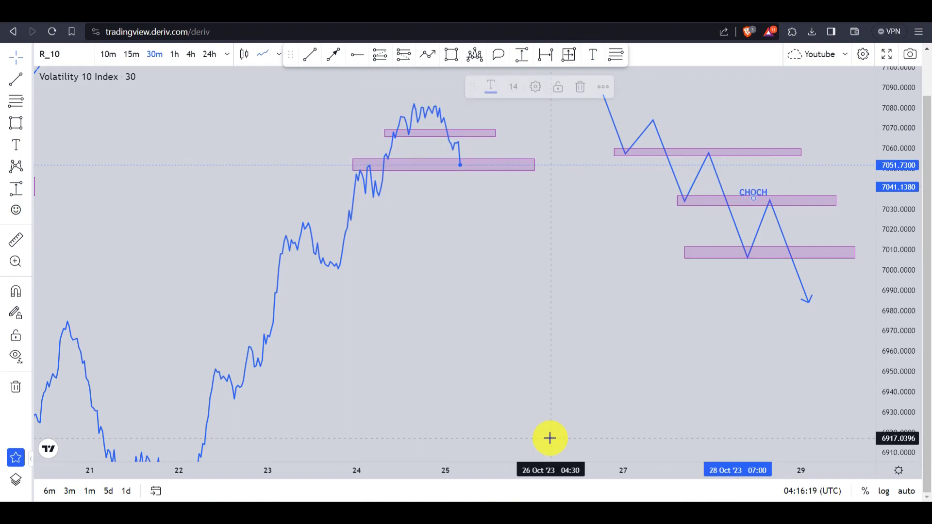
mouse_move(762, 194)
left_mouse_down()
mouse_move(744, 183)
mouse_move(755, 187)
left_mouse_up()
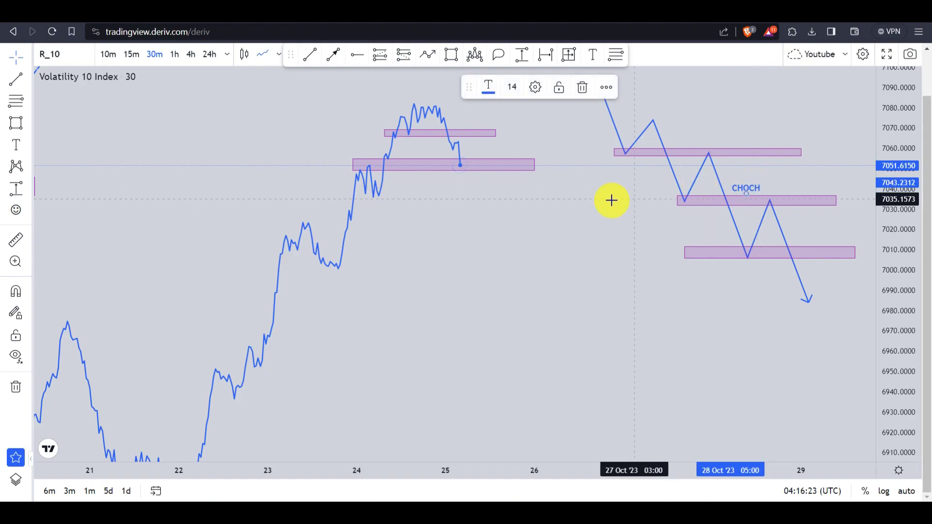
left_click(610, 200)
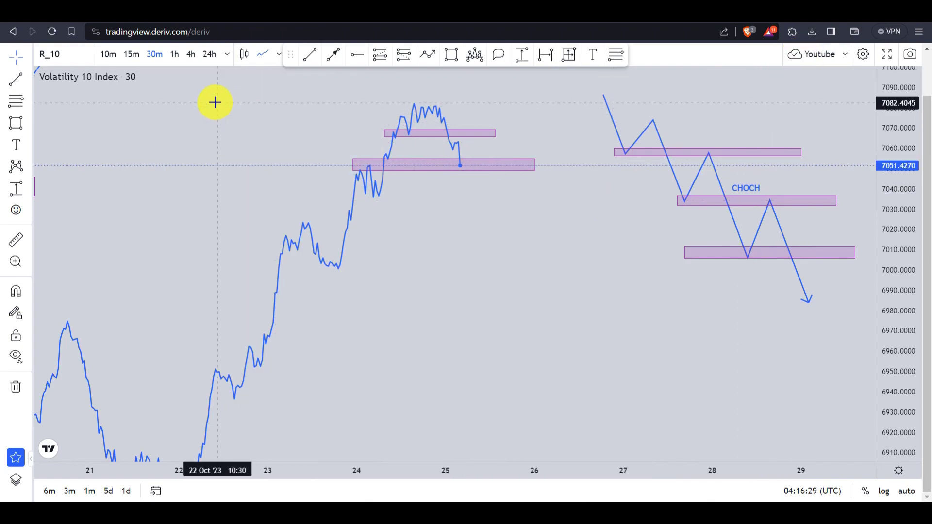
Step: Set the chart interval to 15 minutes and display the price as candlesticks
type("15")
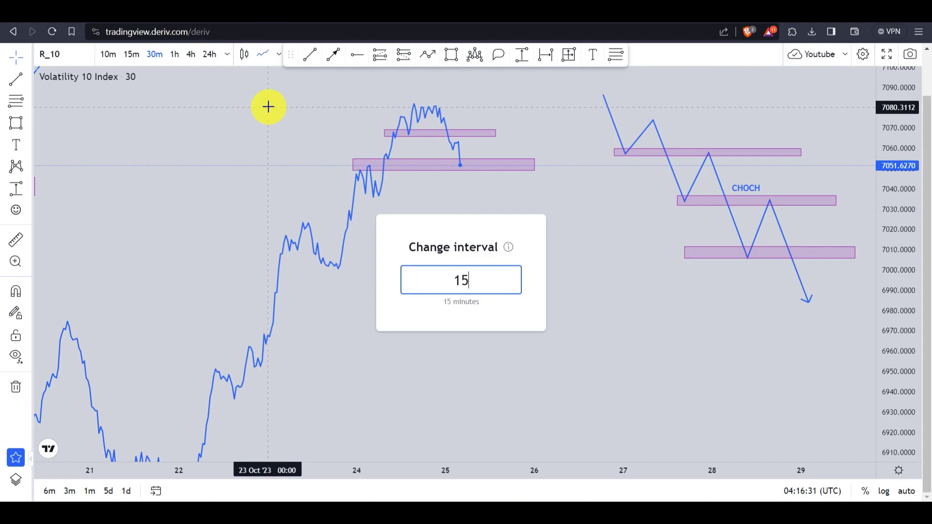
key("Return")
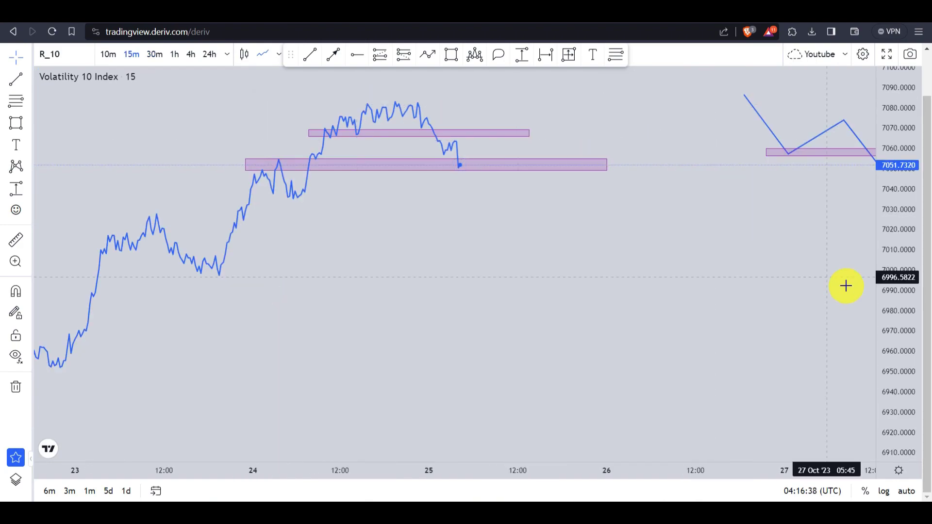
left_click_drag(887, 315, 886, 287)
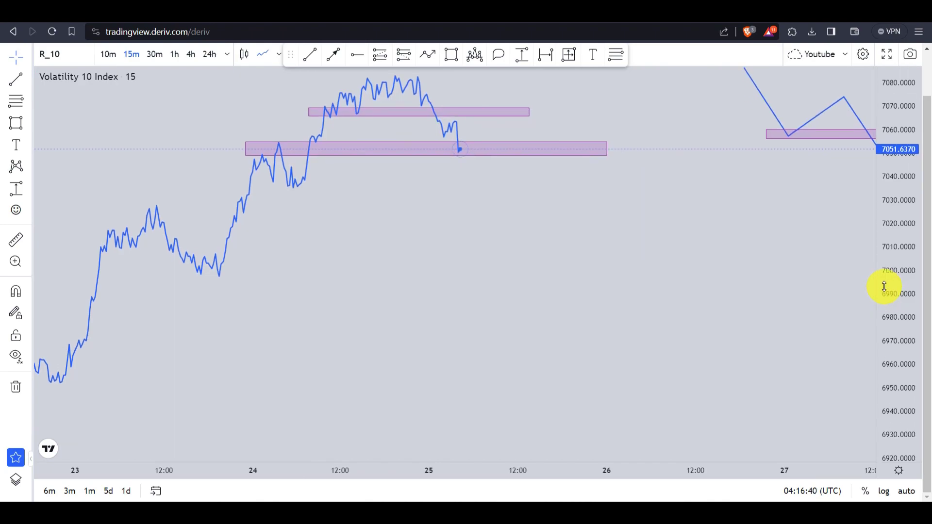
left_click_drag(710, 202, 712, 233)
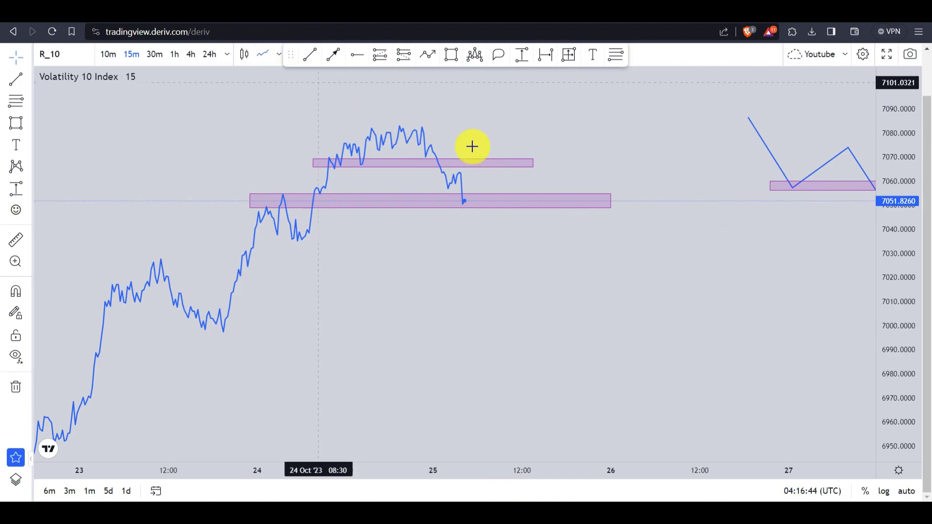
left_click(474, 209)
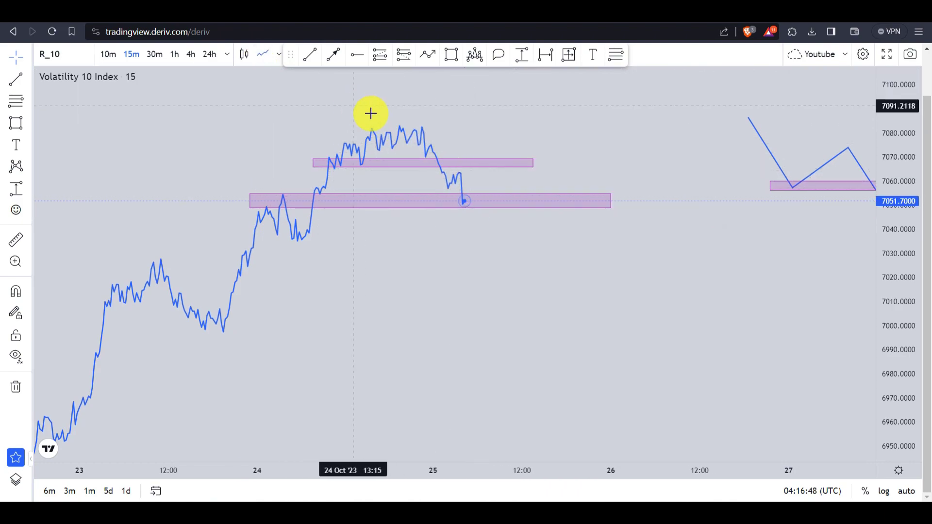
left_click(453, 185)
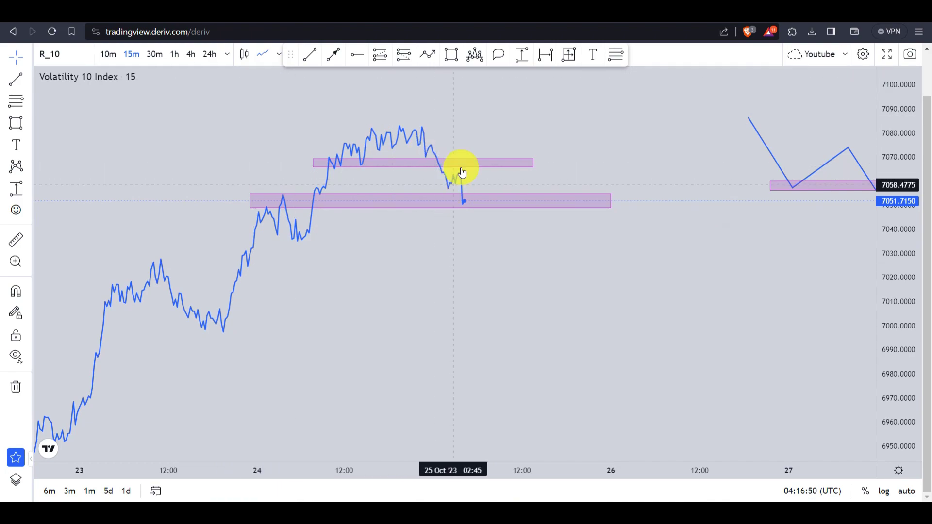
left_click(245, 54)
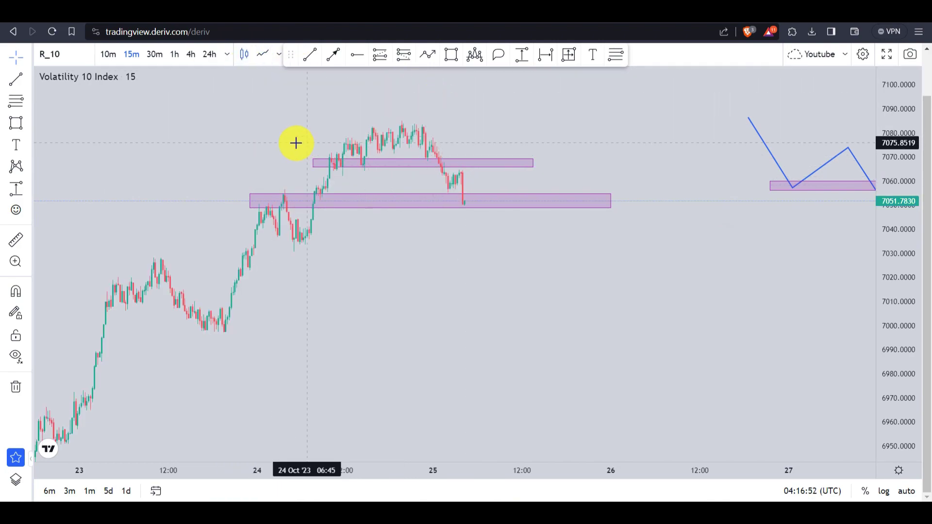
Step: Draw a rectangle zone from 23 Oct 10:45 to 24 Oct 20:00, between about 7035 and 7030
left_click_drag(600, 117, 465, 115)
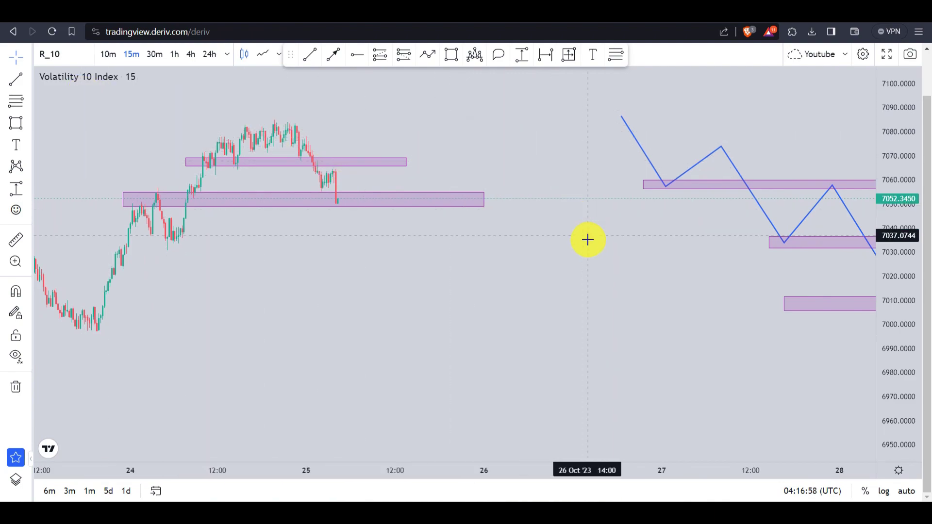
left_click_drag(588, 242, 416, 211)
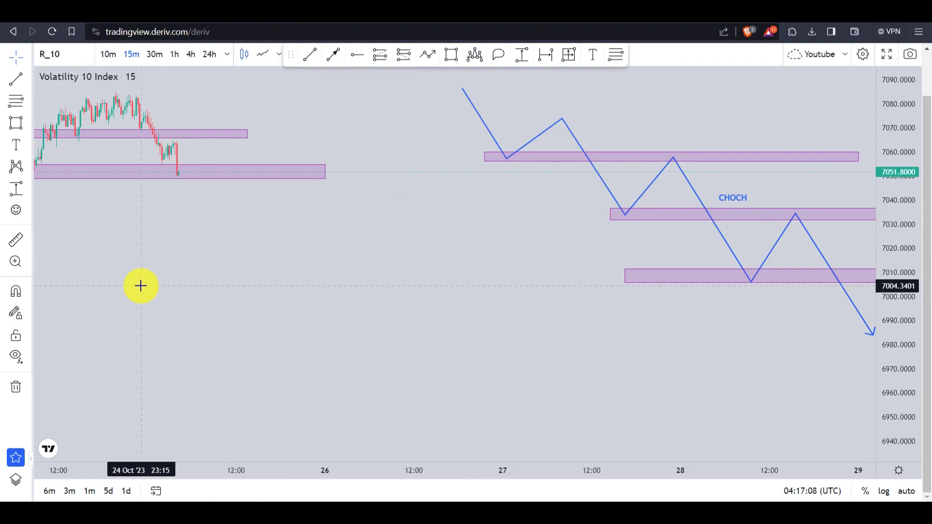
left_click_drag(219, 466, 324, 468)
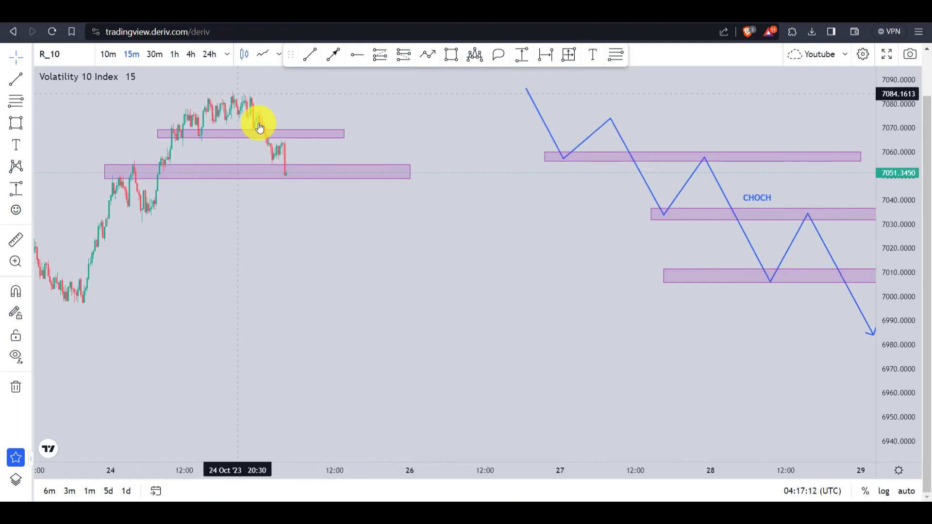
left_click_drag(479, 199, 410, 202)
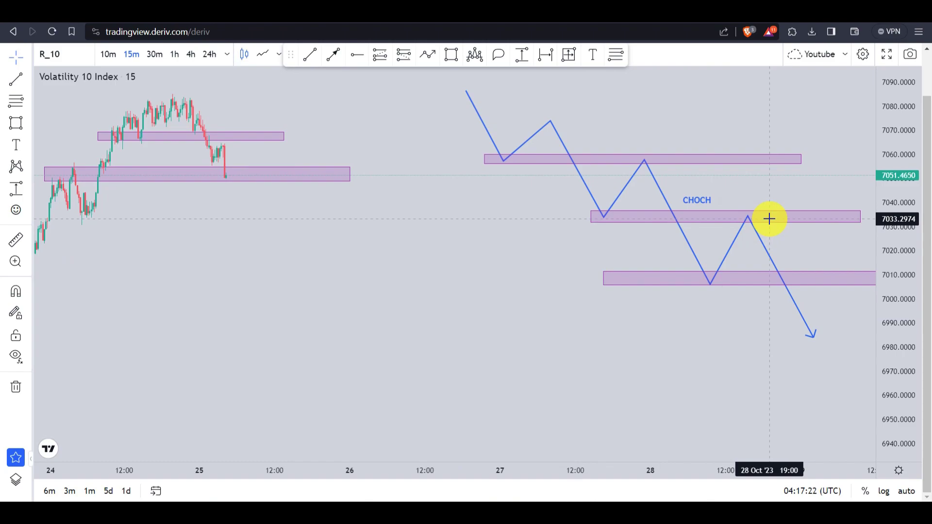
left_click_drag(301, 321, 422, 314)
left_click(451, 54)
left_click(162, 210)
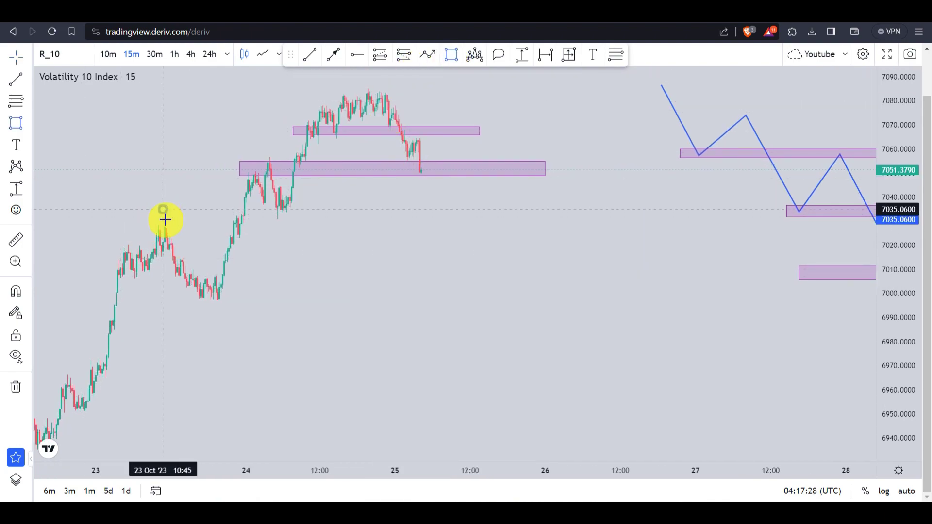
left_click(368, 221)
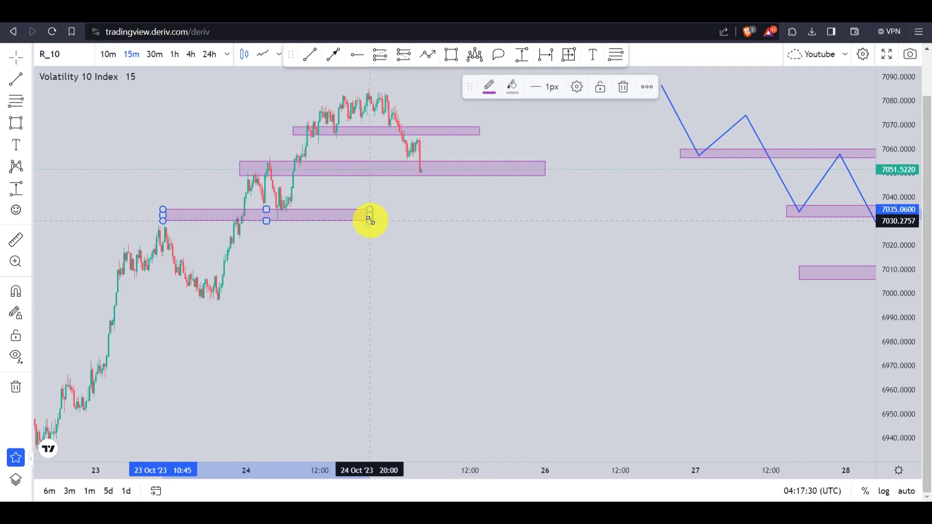
left_click(306, 234)
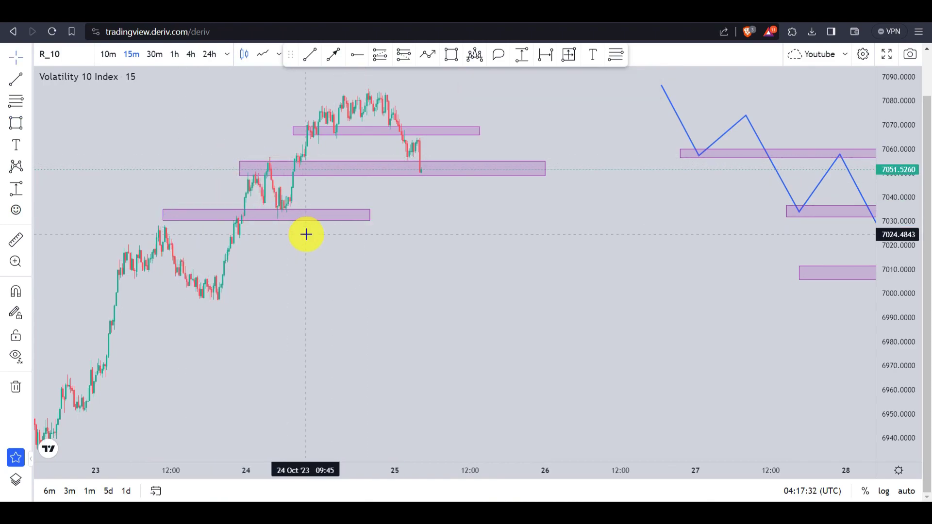
Step: Draw an arrow inside the lowest zone on the candlesticks, from the breakout near 7035 to the retest low at about 7033
left_click(334, 56)
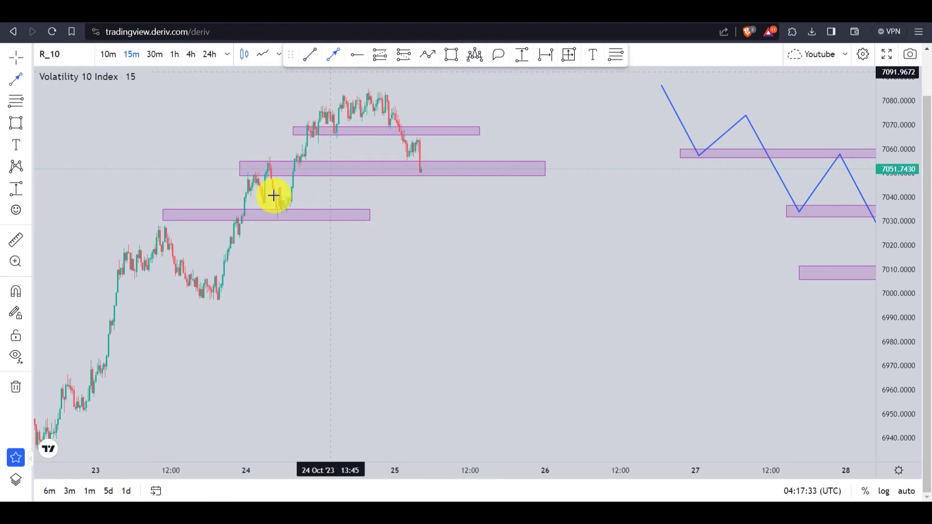
left_click(224, 209)
left_click(272, 215)
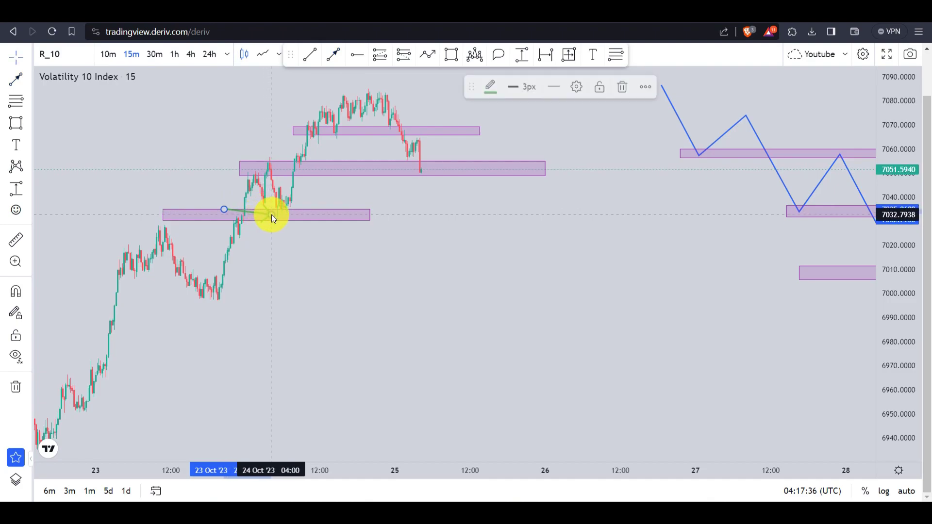
left_click(286, 193)
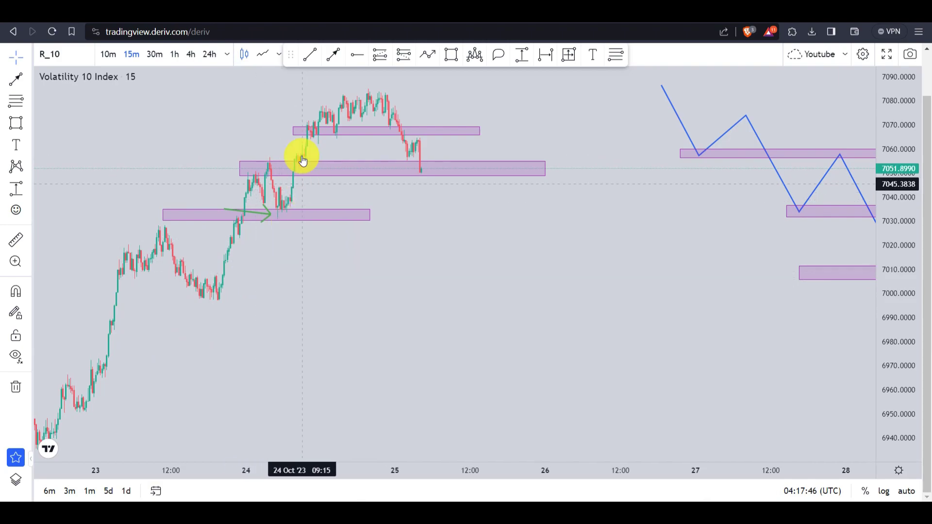
Step: Place a horizontal ray at about 7021, starting at 23 Oct 19:30 below the lowest zone on the candlesticks
left_click(356, 54)
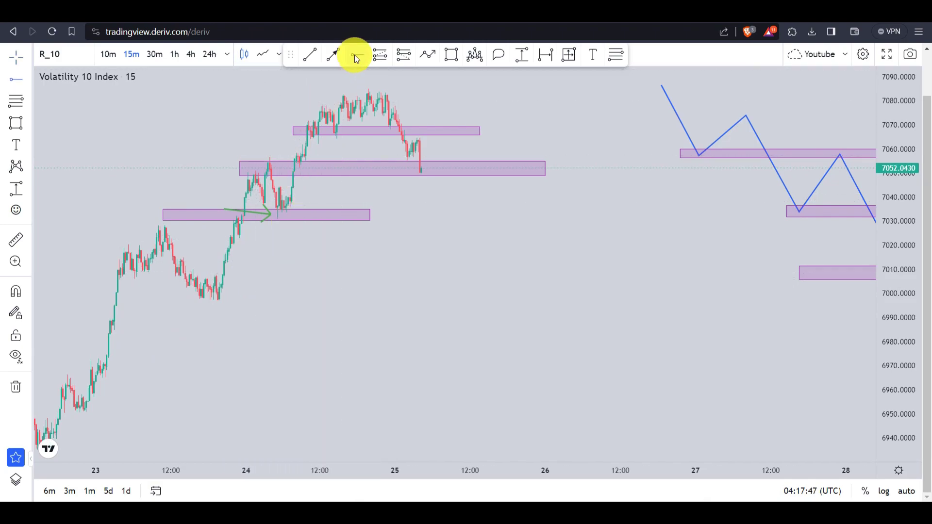
left_click(218, 242)
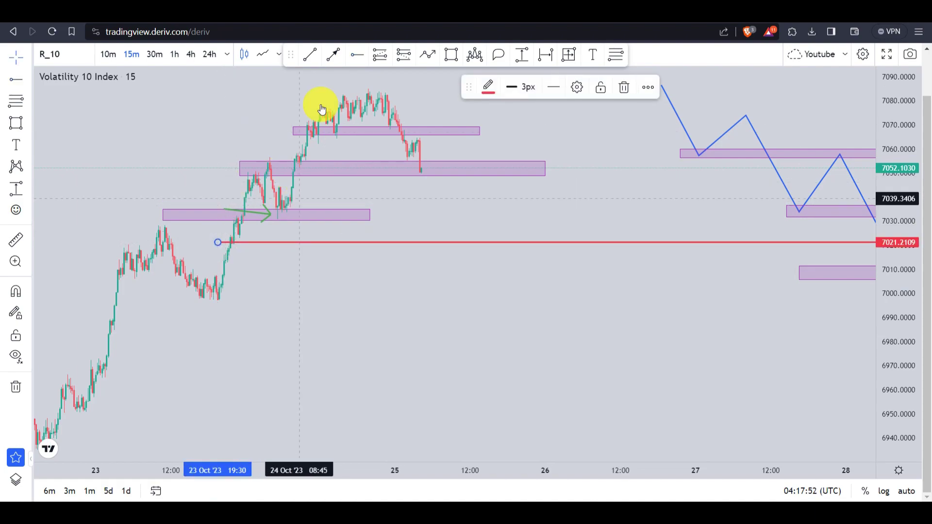
scroll(209, 469, "down", 2)
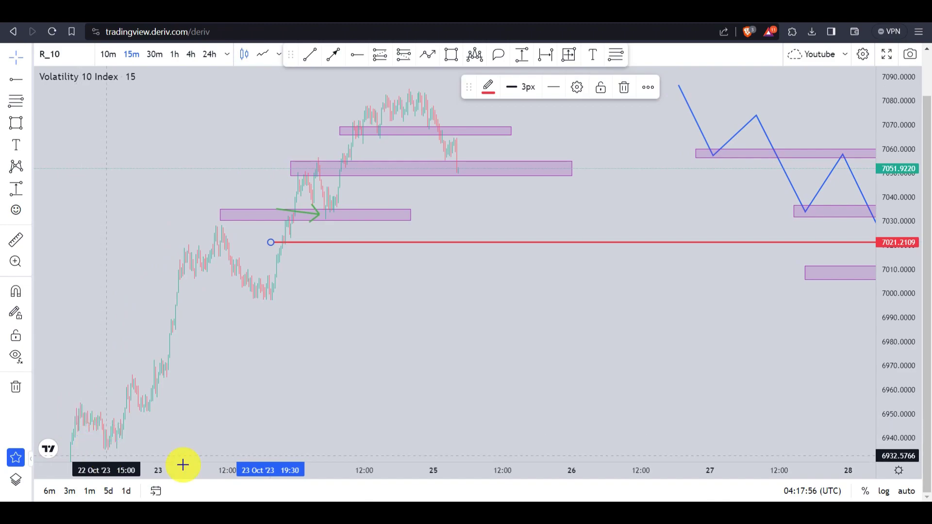
scroll(291, 463, "up", 1)
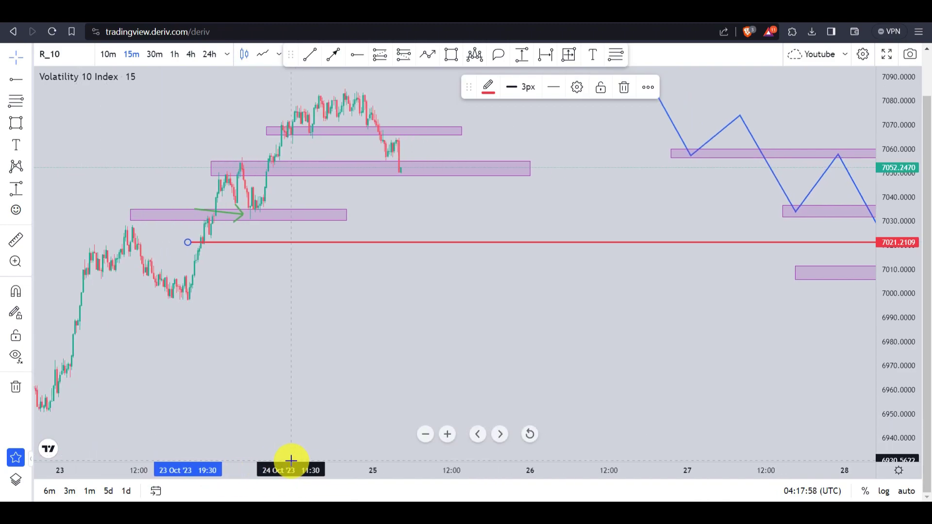
left_click(512, 311)
left_click_drag(423, 299, 364, 291)
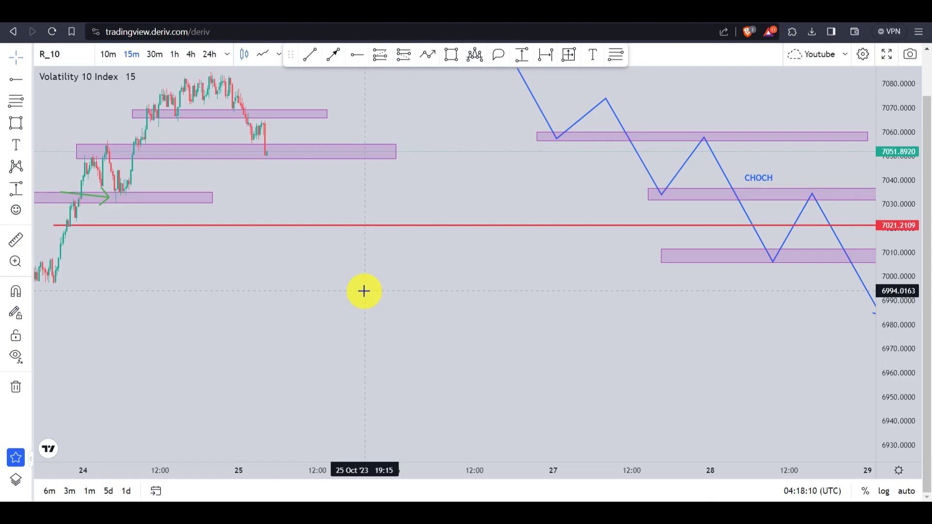
Step: Switch the chart to the Volatility 10 (1s) Index from the derived symbols
type("R")
key("BackSpace")
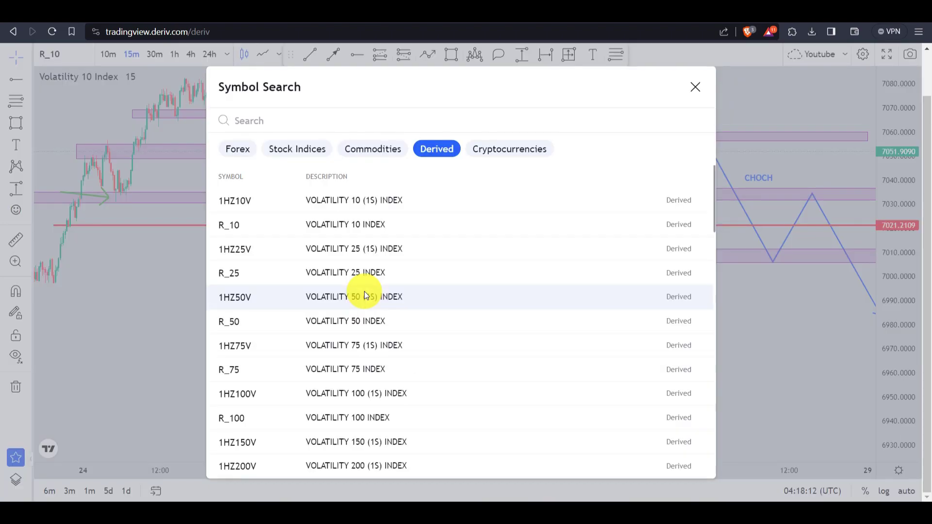
left_click(396, 199)
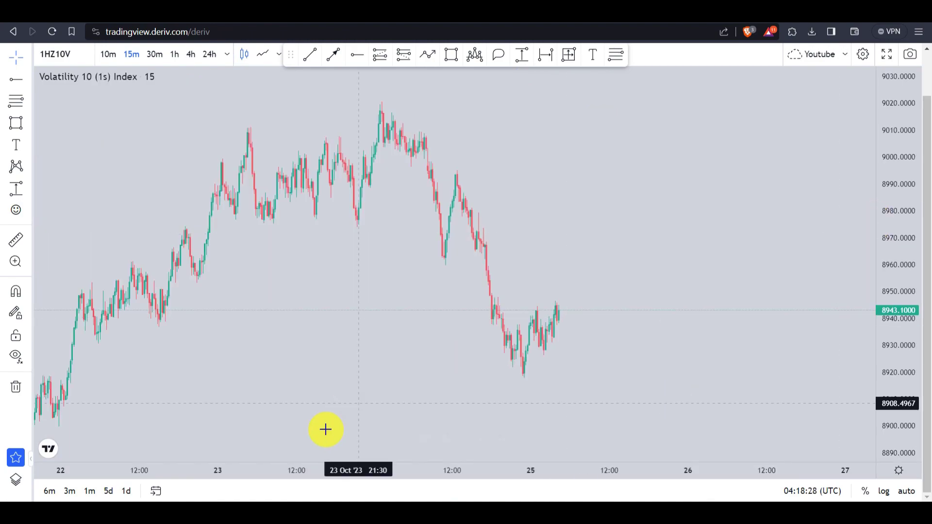
left_click_drag(276, 471, 317, 472)
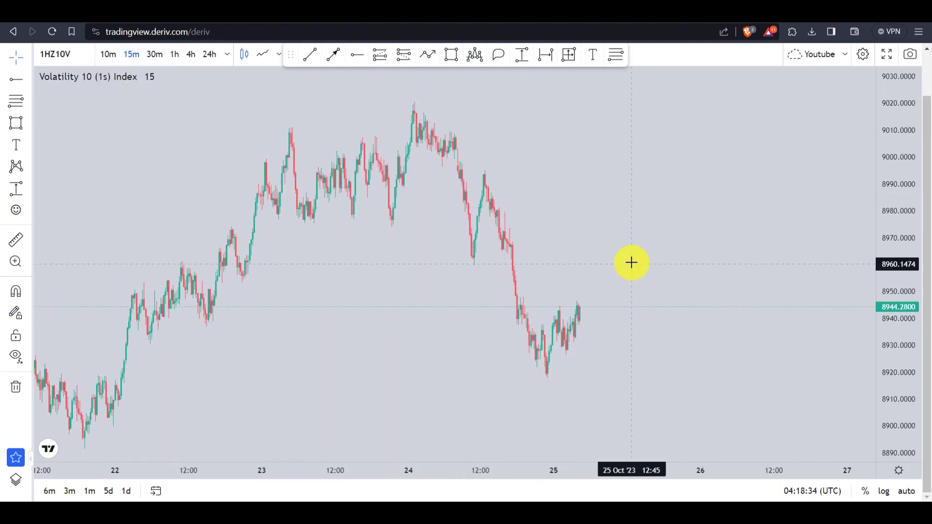
Step: Trace a descending zigzag path over the decline after 24 Oct, from about 9010 down to about 8919, and delete it
left_click(426, 54)
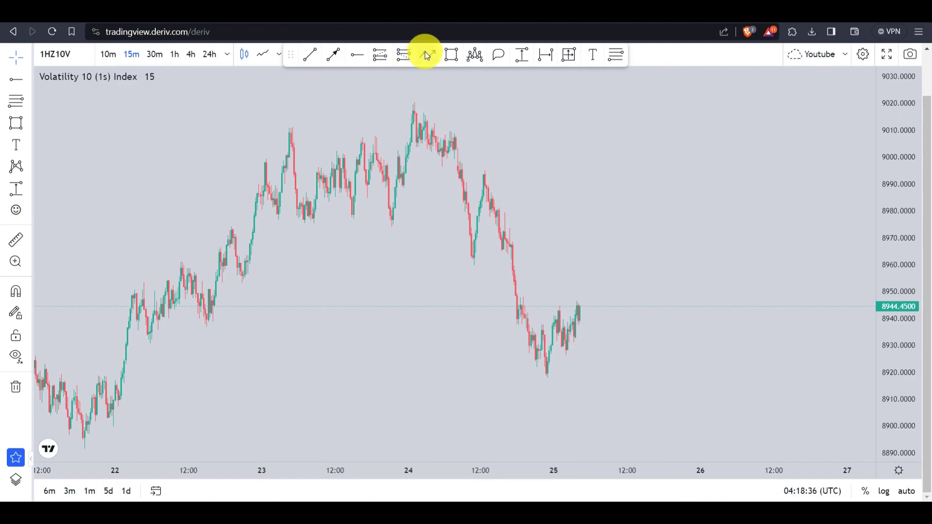
left_click(442, 130)
left_click(464, 251)
left_click(481, 184)
left_click(534, 349)
left_click(554, 310)
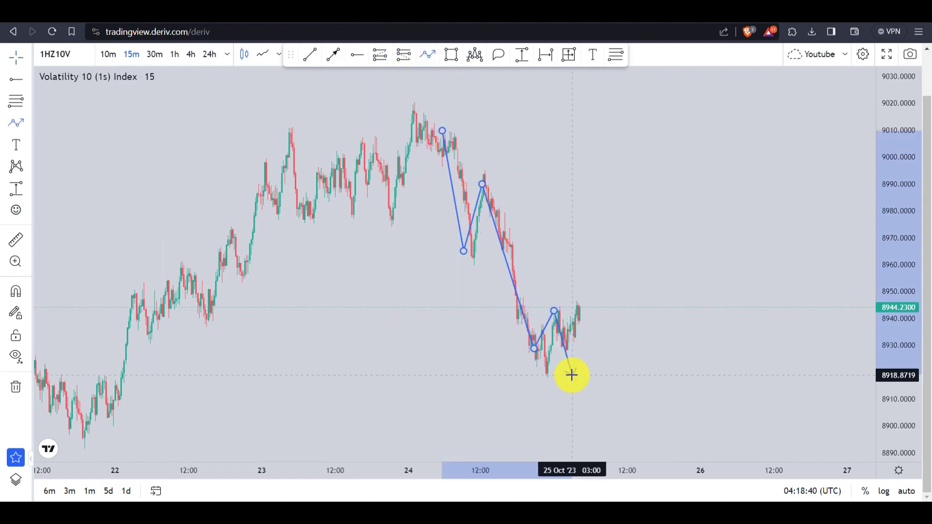
double_click(571, 375)
key("Delete")
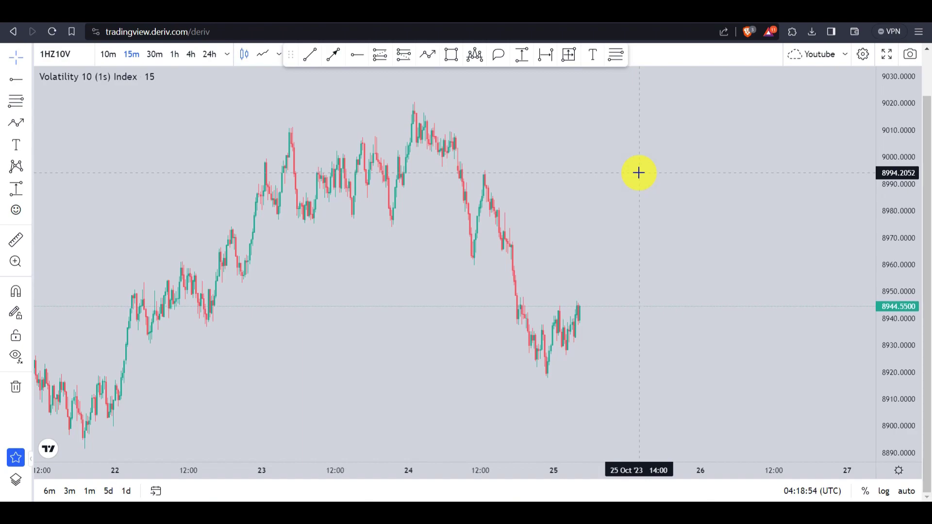
Step: Switch the chart interval to 4 hours and fit the price swings from September to late October in view
type("4H")
key("Return")
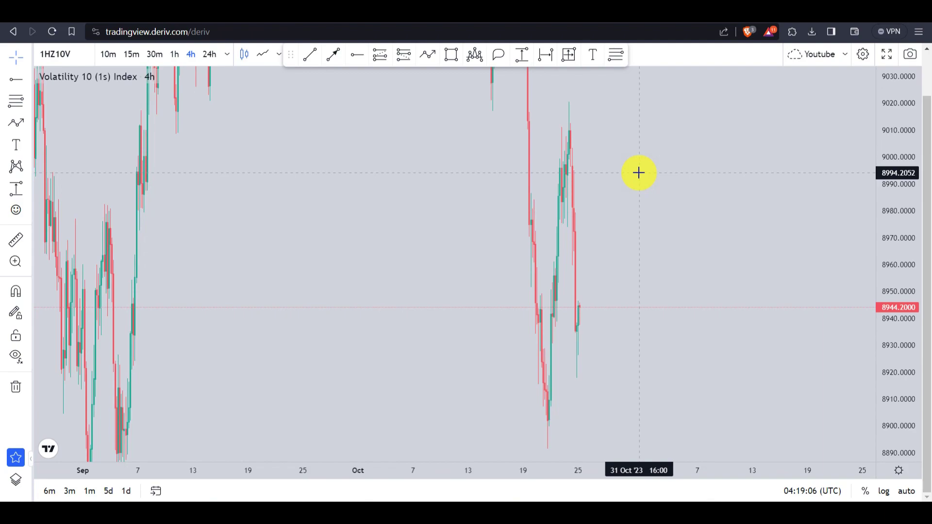
left_click_drag(907, 123, 851, 375)
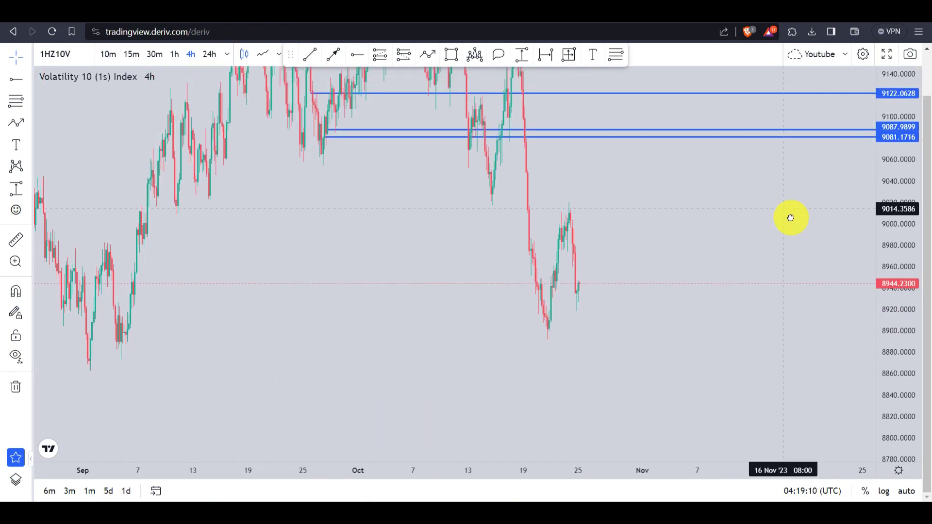
left_click_drag(791, 218, 811, 241)
left_click_drag(890, 202, 865, 283)
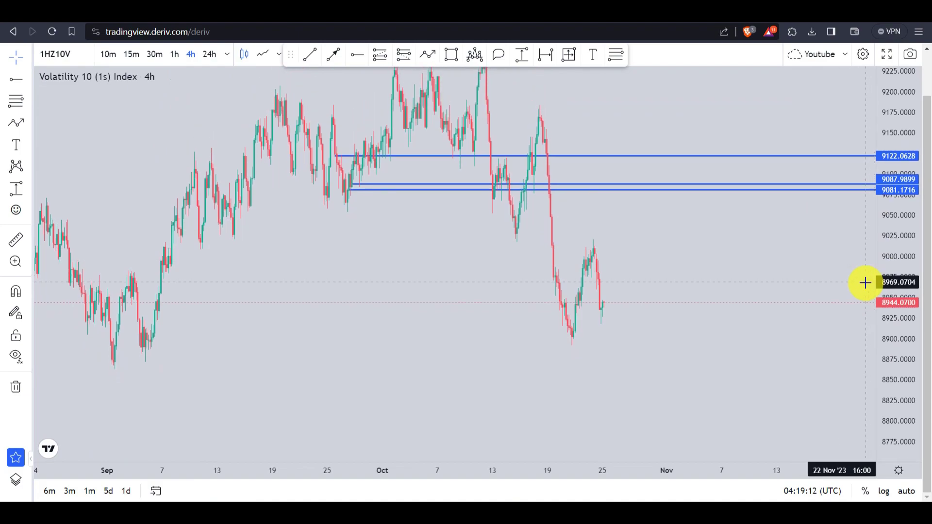
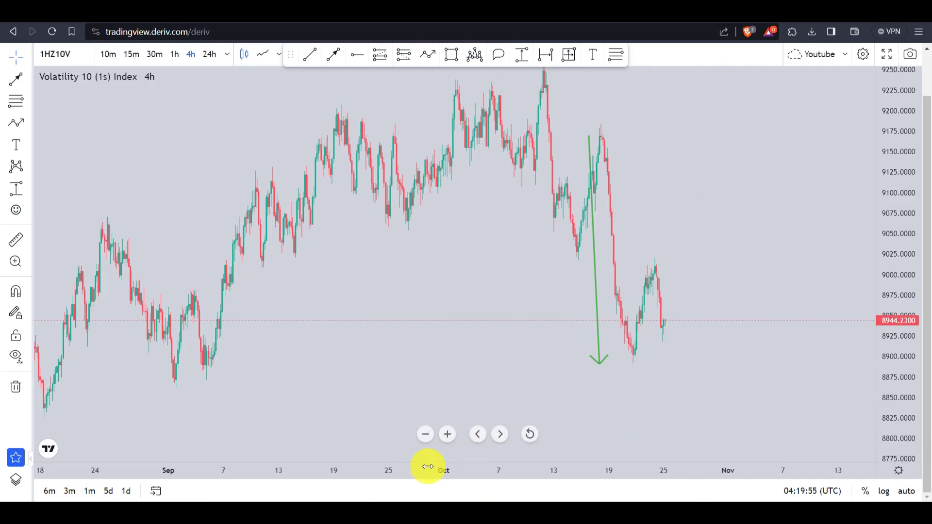
mouse_move(428, 467)
left_mouse_down()
mouse_move(509, 466)
mouse_move(431, 467)
left_mouse_up()
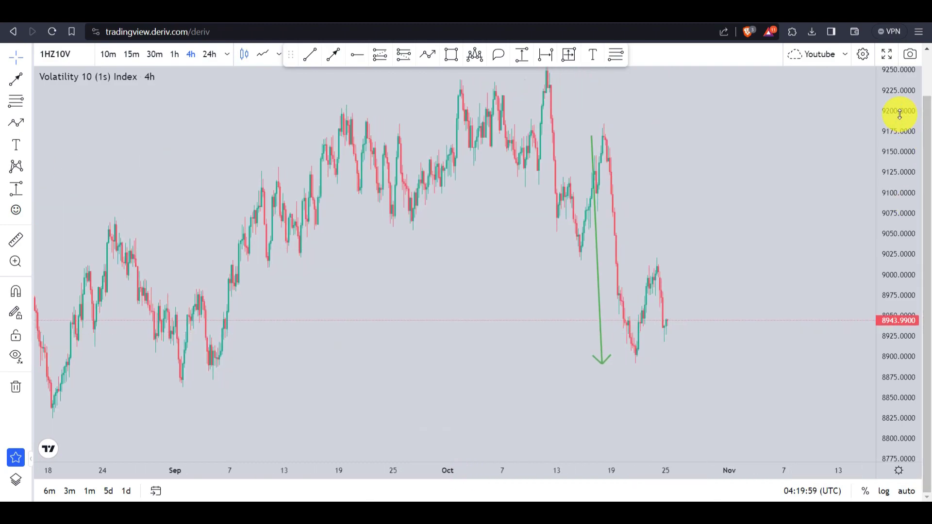
left_click_drag(899, 114, 869, 210)
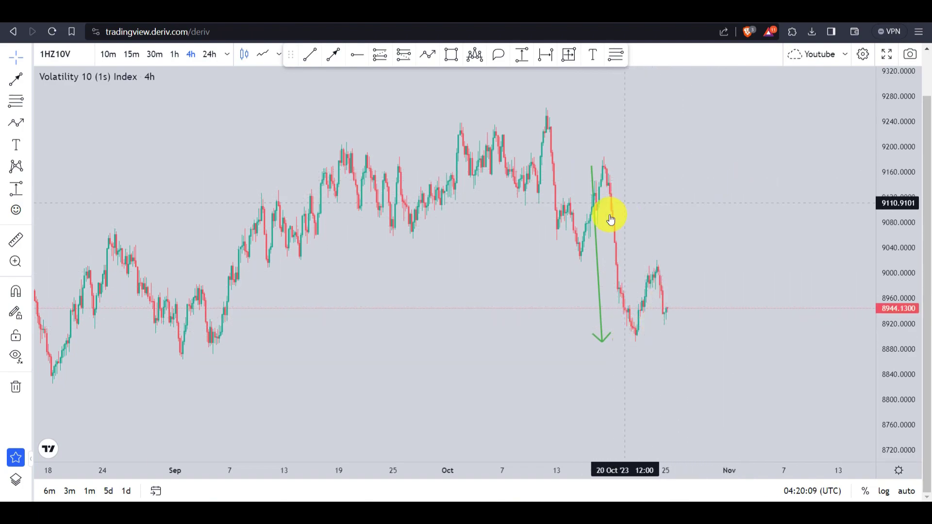
left_click(597, 227)
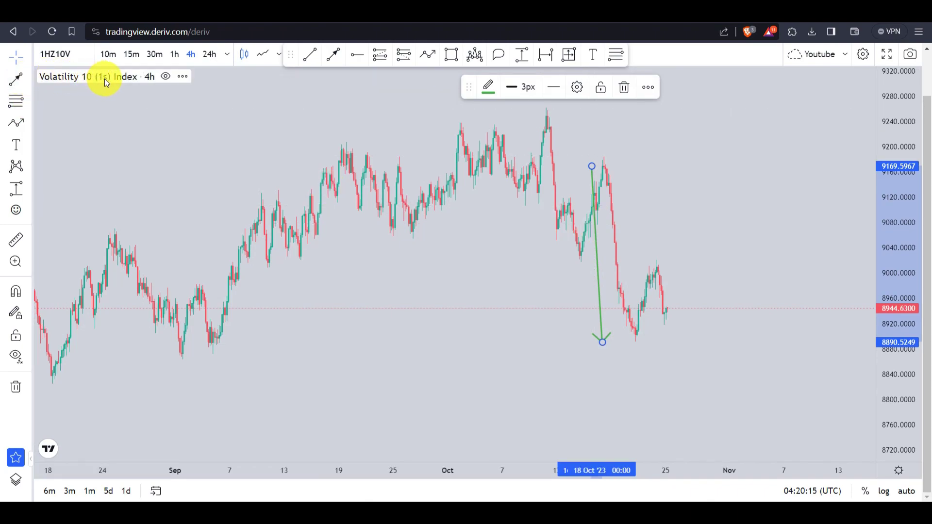
left_click(692, 215)
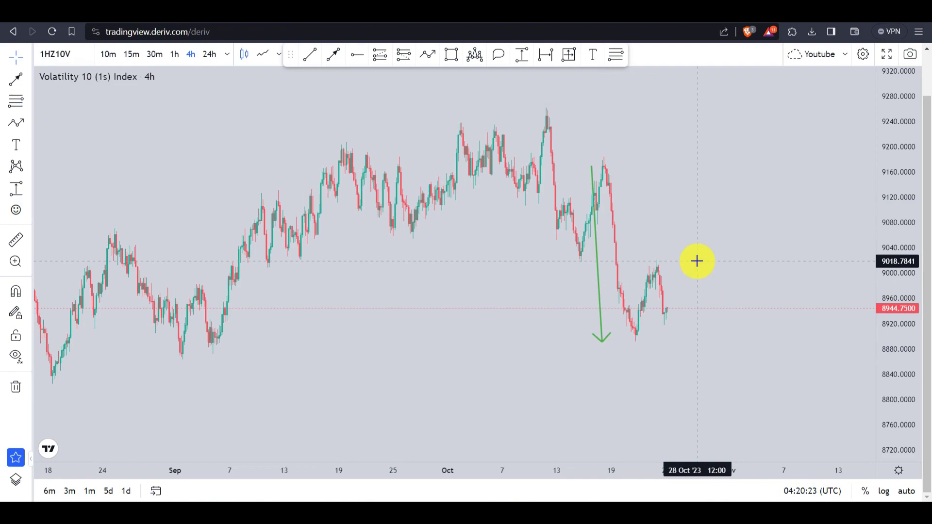
Step: Switch the chart interval to 1 hour
type("1H")
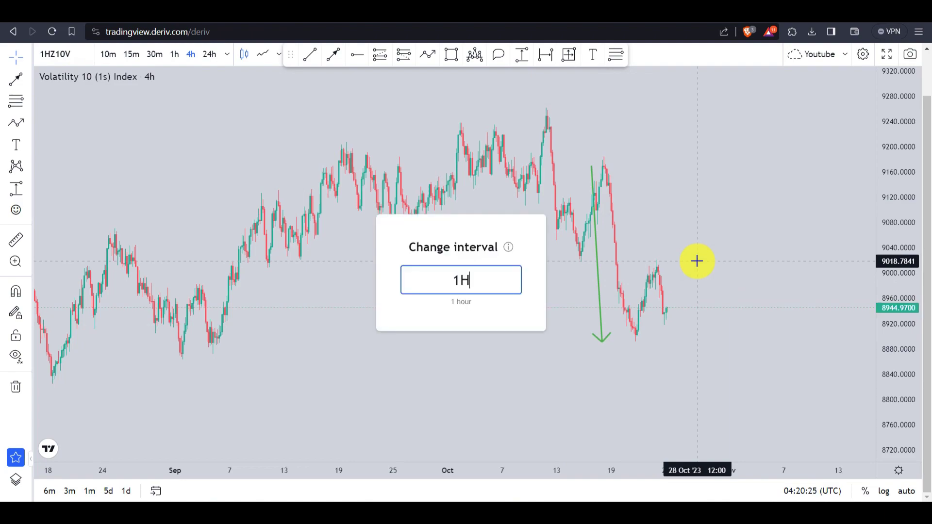
key("Return")
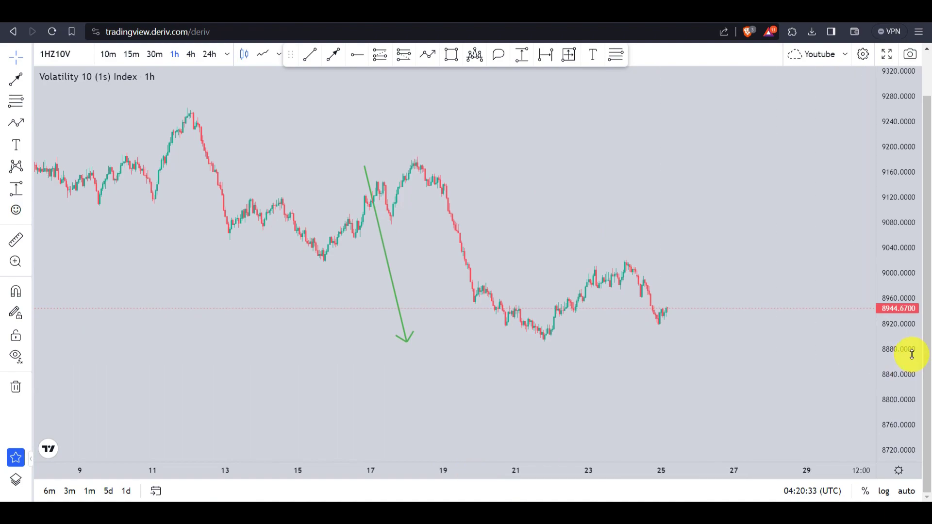
left_click_drag(909, 354, 869, 224)
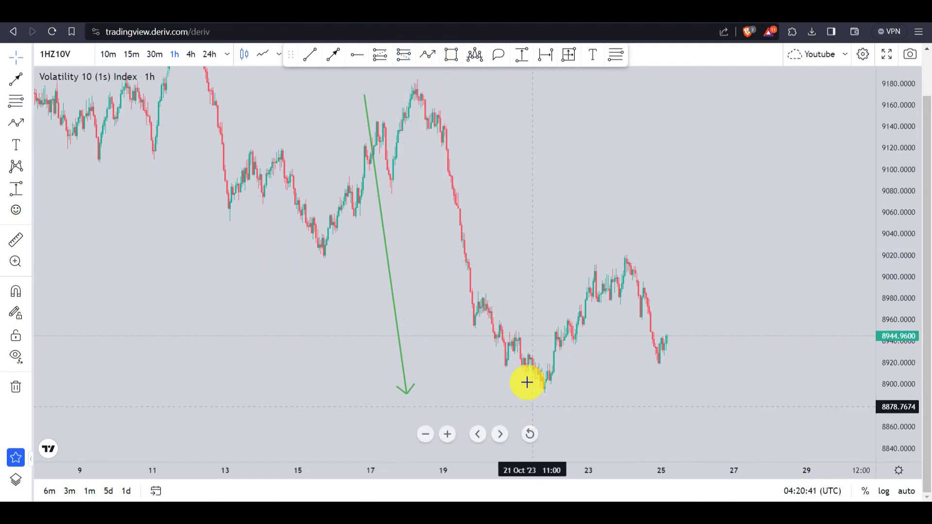
Step: Draw a rectangle zone from 19 Oct 10:00 to 27 Oct 17:00, between about 8952 and 8941
left_click(451, 54)
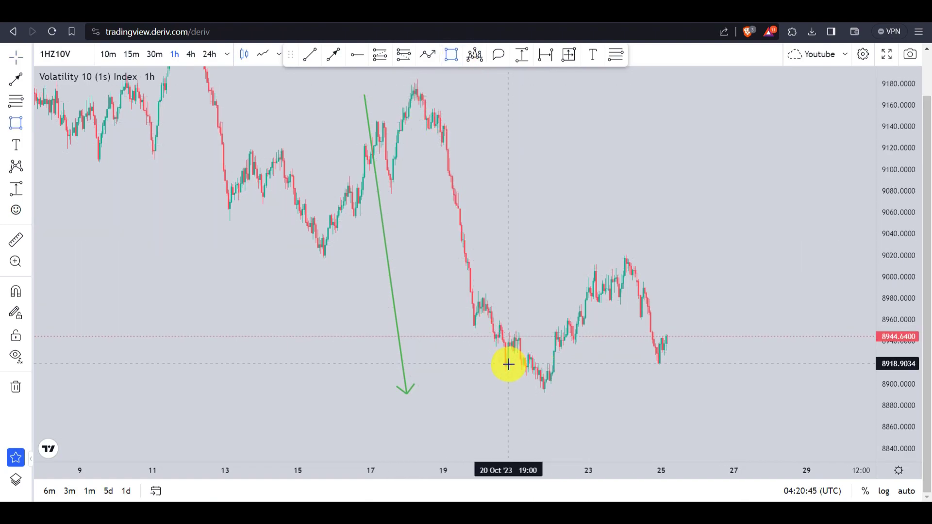
left_click(457, 328)
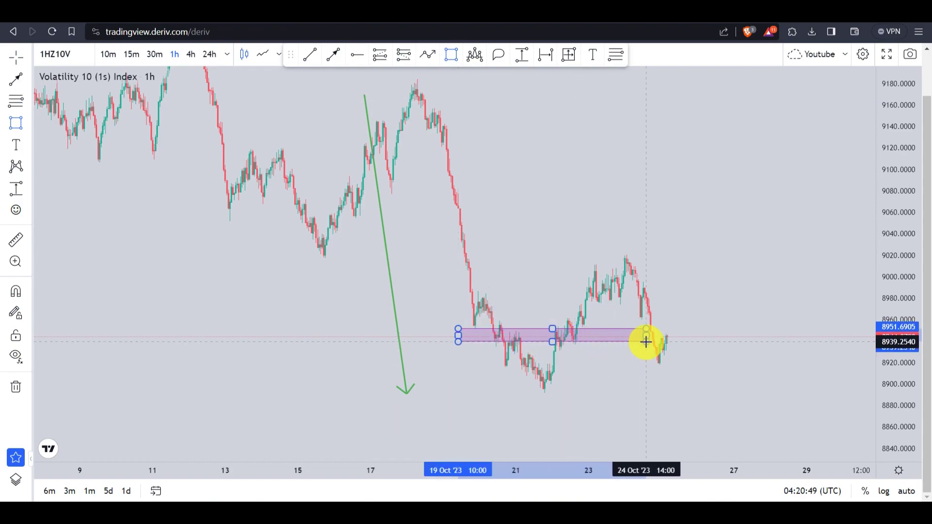
left_click(760, 340)
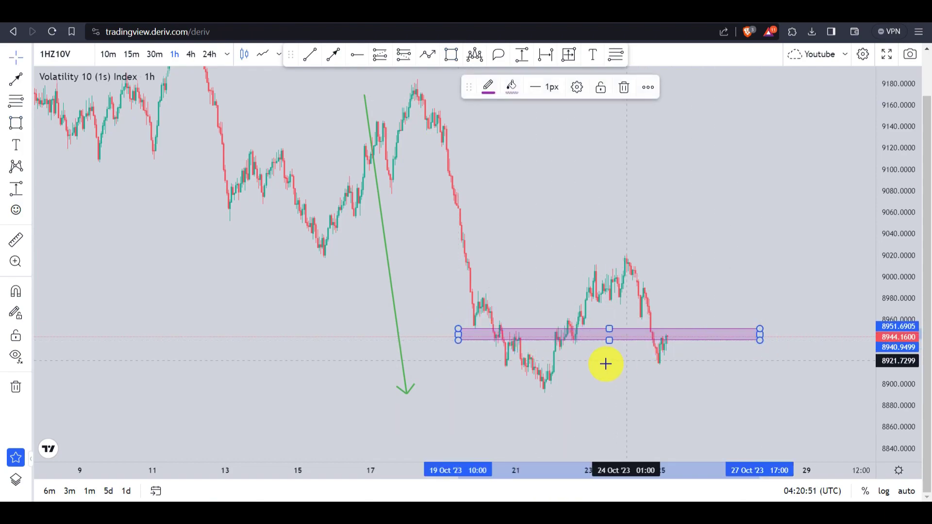
left_click(600, 363)
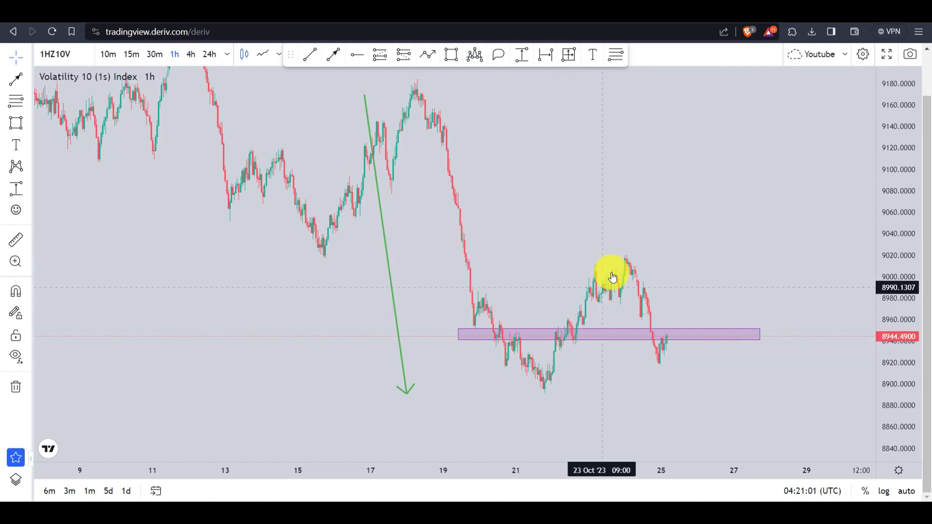
Step: Draw a second rectangle zone above the first, from 22 Oct 09:00 to 25 Oct, between about 8985 and 8975
left_click(450, 55)
left_click(566, 293)
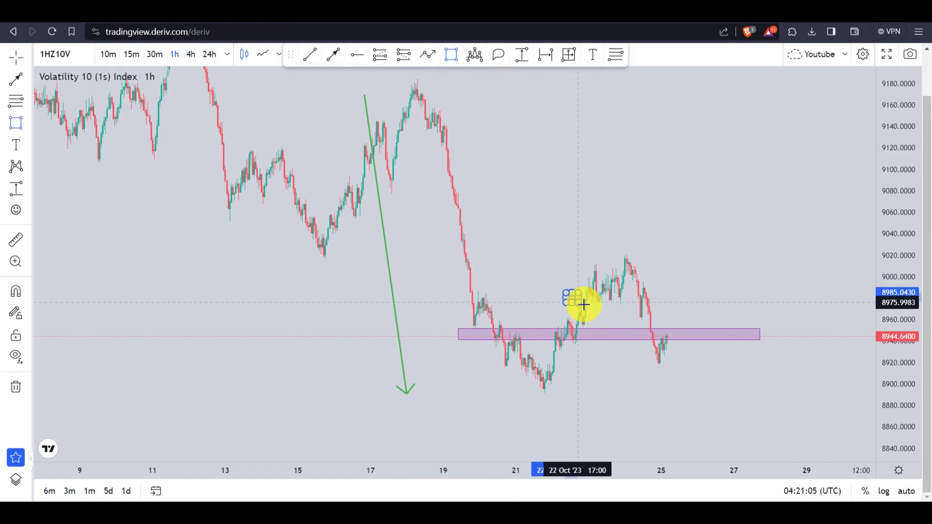
left_click(688, 302)
double_click(682, 298)
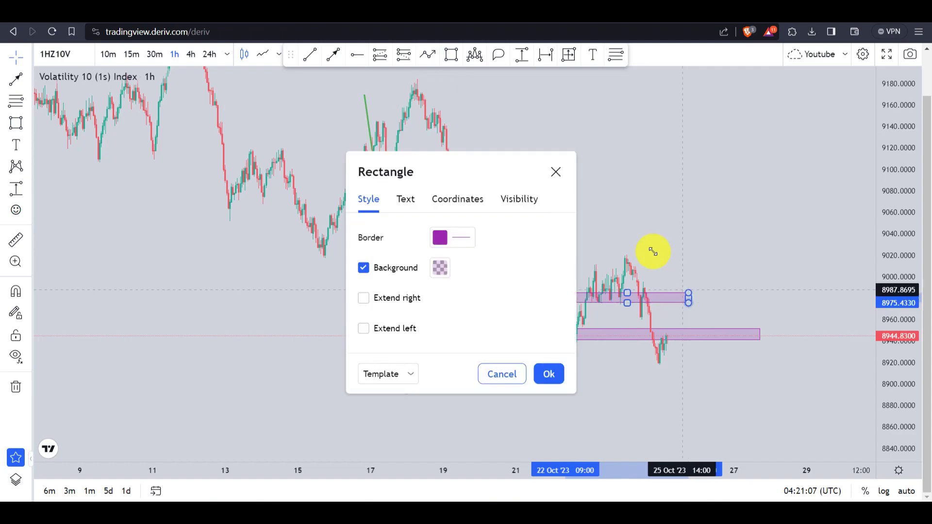
left_click(652, 251)
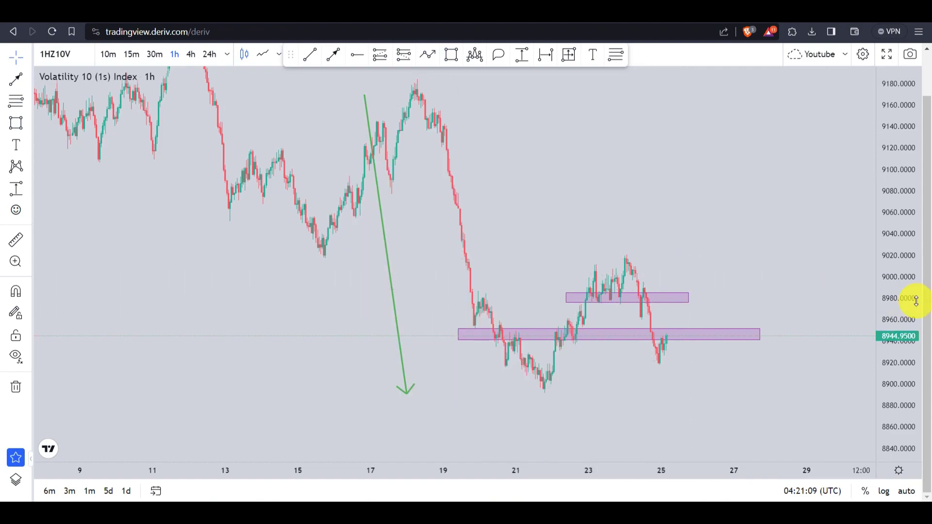
Step: Extend the upper zone to 27 Oct 05:00 and raise its lower edge to about 8979
left_click_drag(915, 301, 888, 235)
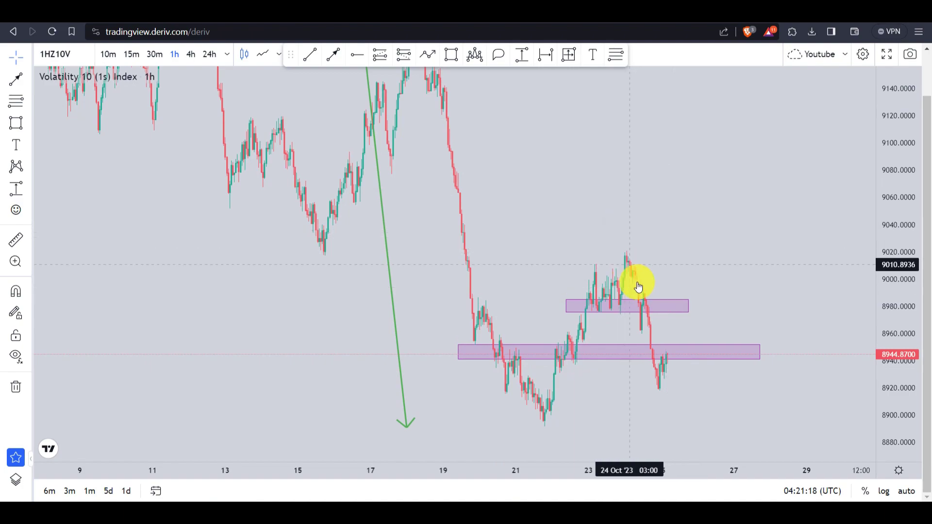
left_click(688, 314)
left_click_drag(688, 314, 741, 308)
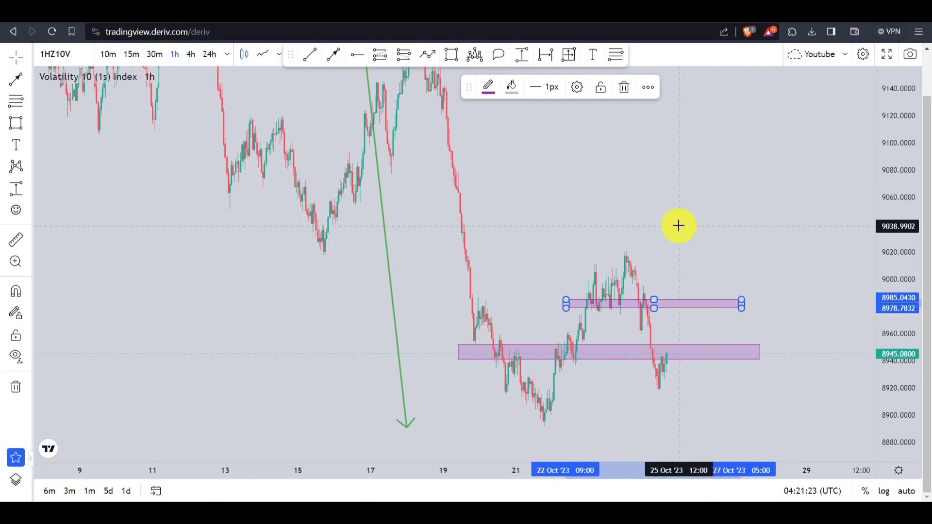
left_click(679, 225)
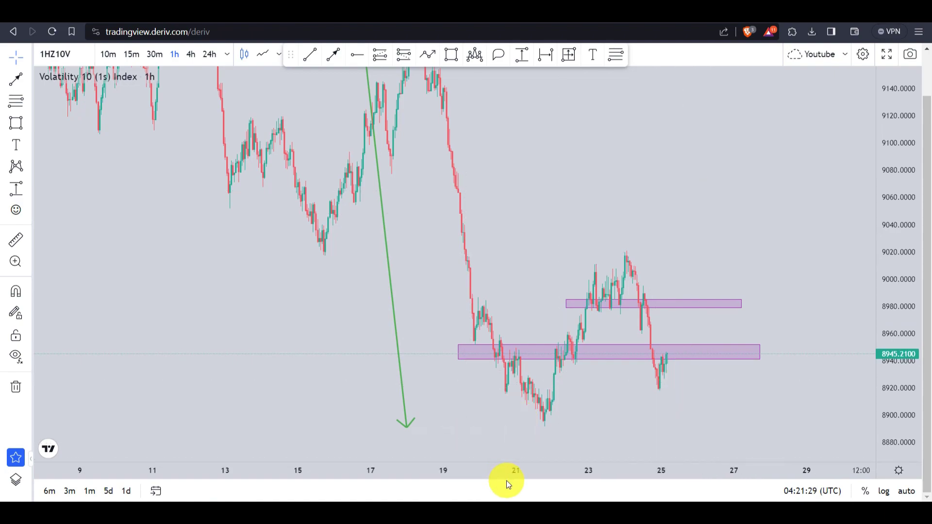
Step: Move the upper zone down so it spans about 8981 to 8974, starting at 22 Oct 08:00
left_click_drag(515, 462, 287, 445)
left_click_drag(519, 248, 619, 178)
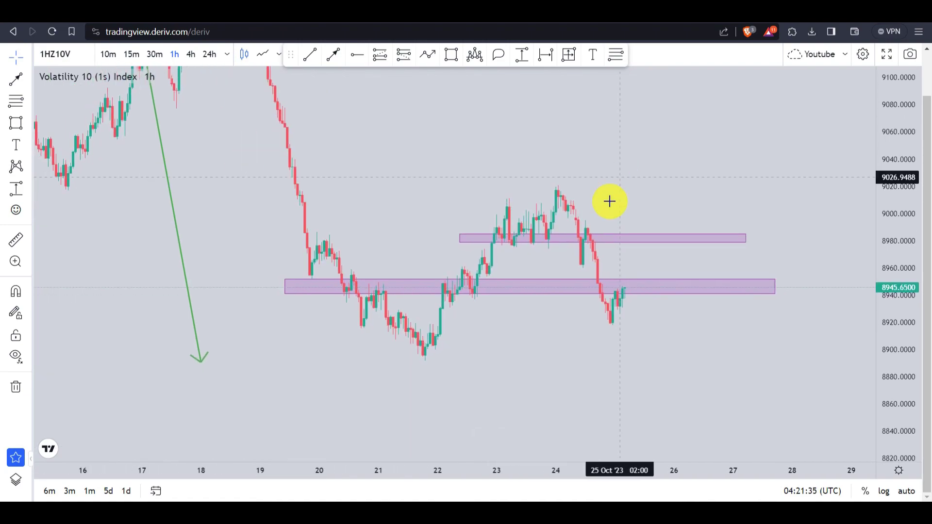
left_click(564, 236)
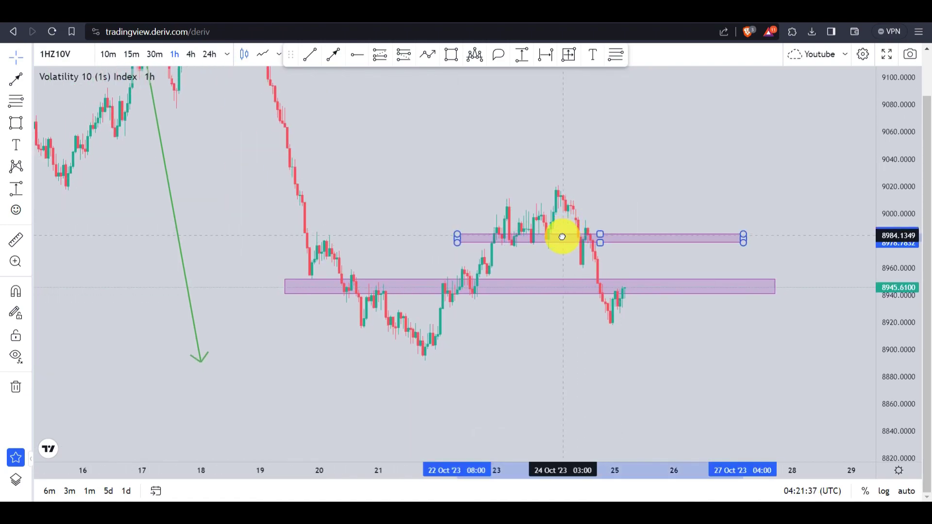
left_click_drag(562, 236, 556, 242)
left_click_drag(626, 239, 632, 240)
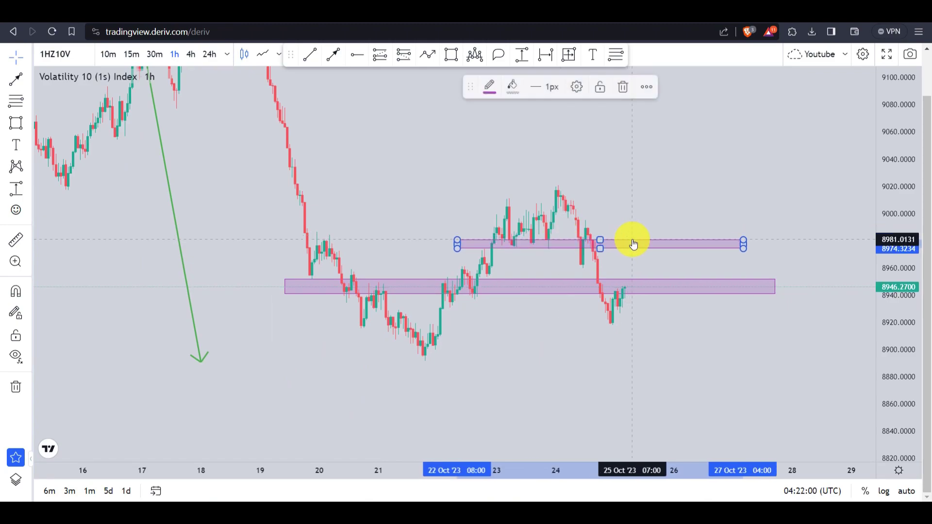
left_click(657, 192)
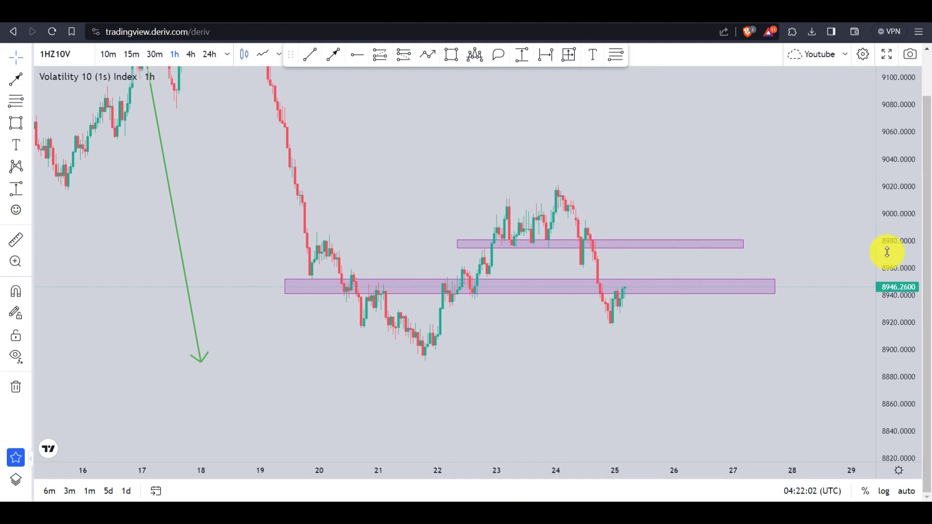
Step: Resize the upper zone so it starts at about 22 Oct 17:00 with its top edge at about 8981
left_click_drag(887, 252, 884, 172)
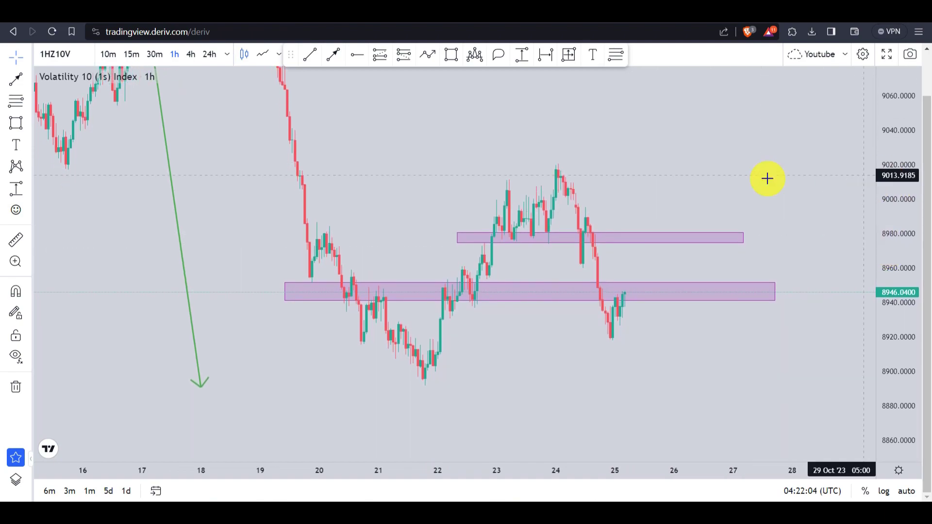
left_click_drag(710, 177, 743, 208)
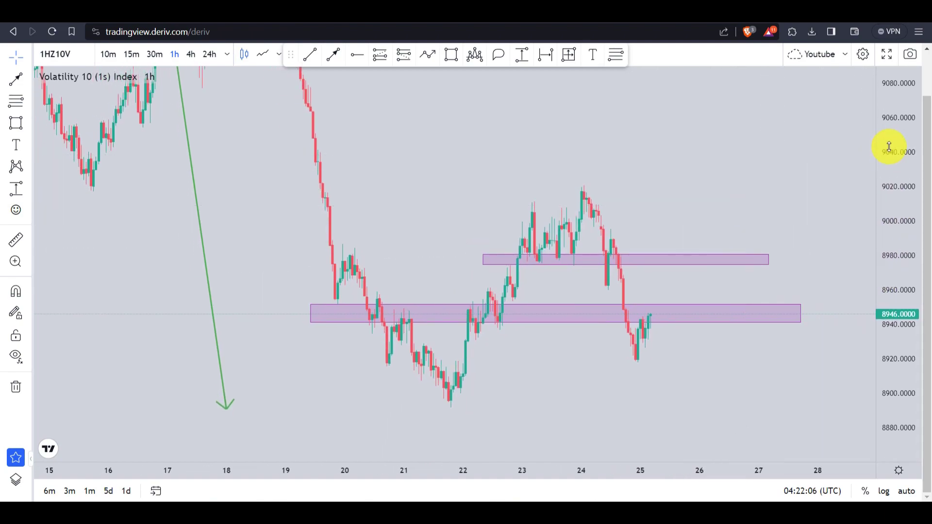
left_click_drag(890, 146, 880, 212)
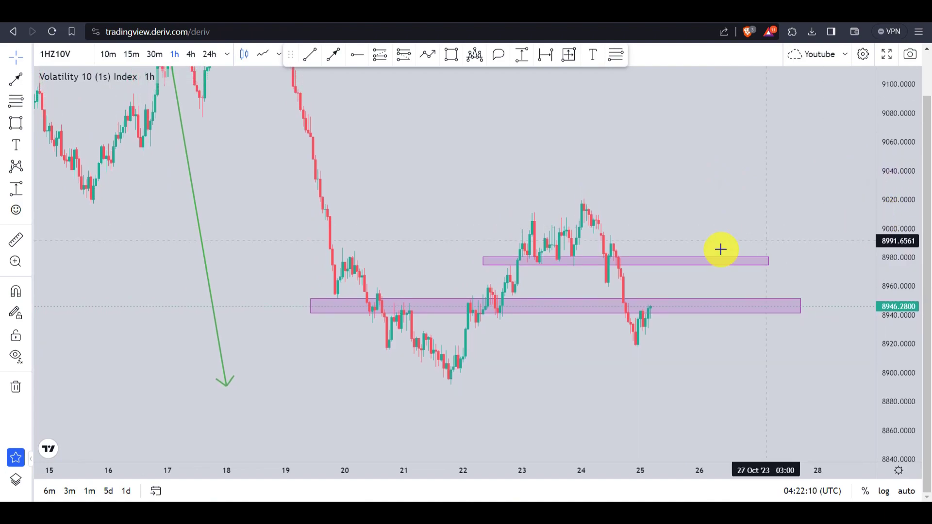
left_click(766, 257)
mouse_move(767, 257)
left_mouse_down()
mouse_move(752, 257)
mouse_move(766, 255)
left_mouse_up()
left_click(681, 213)
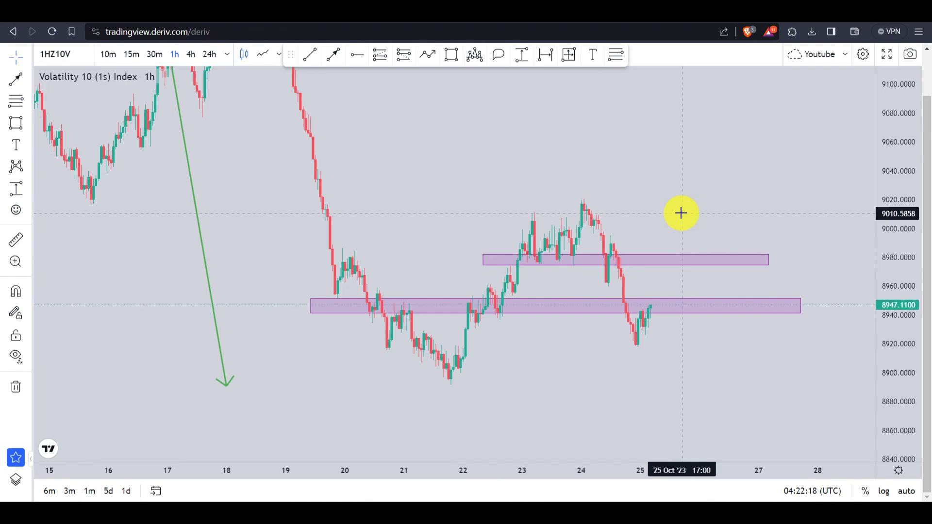
left_click(481, 253)
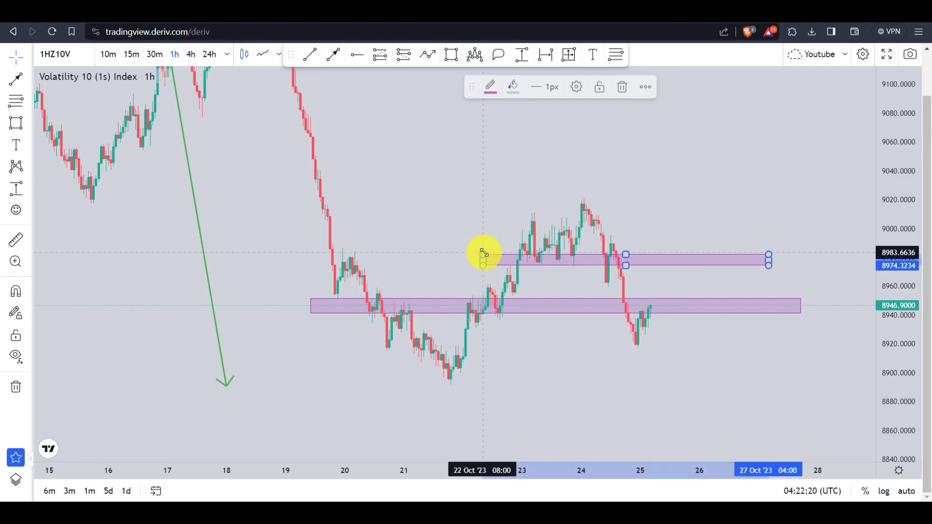
left_click_drag(482, 254, 505, 256)
left_click(312, 150)
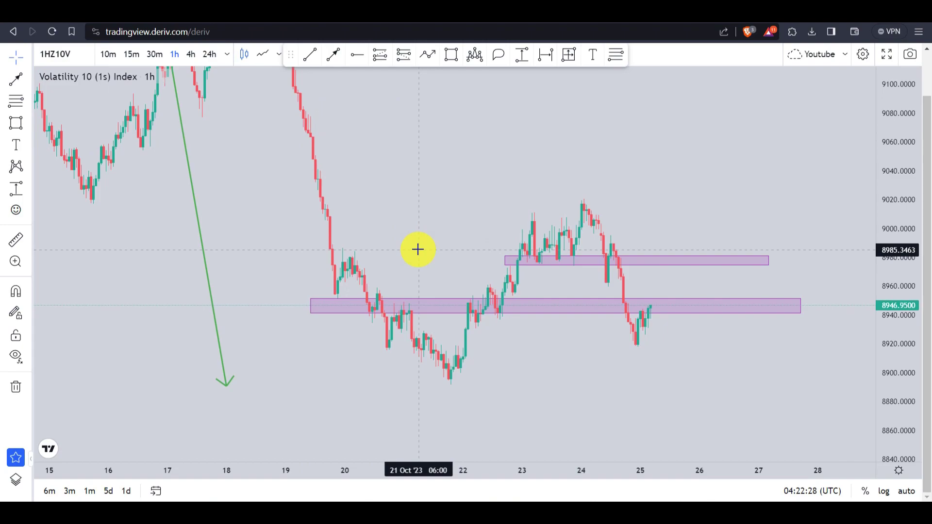
left_click_drag(450, 183, 456, 211)
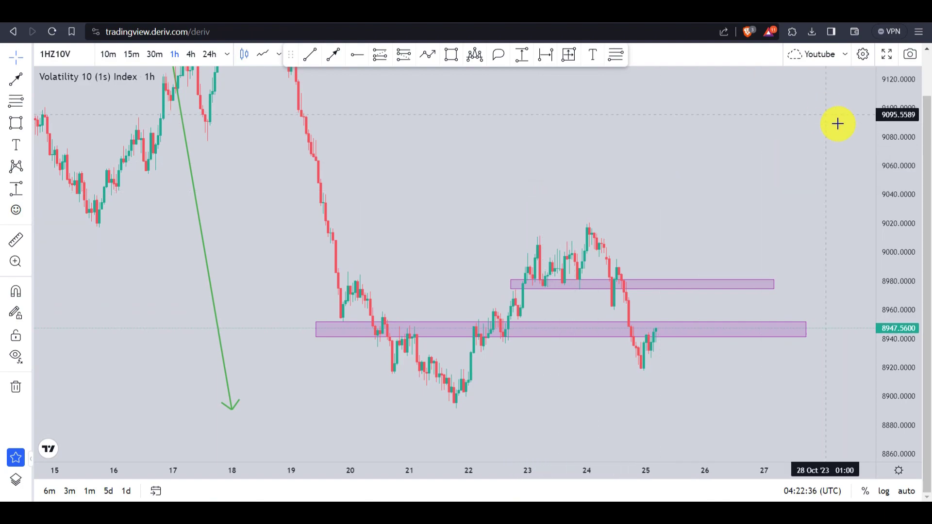
left_click_drag(886, 152, 878, 176)
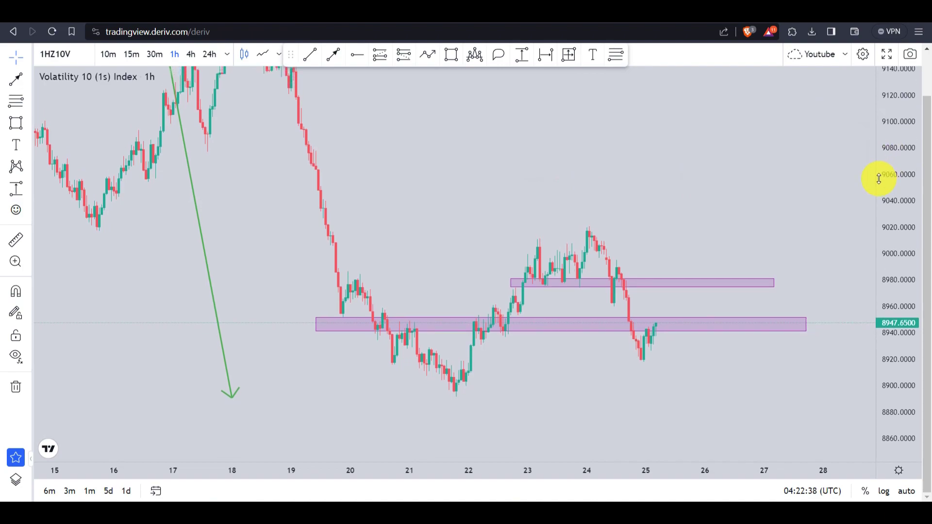
left_click_drag(563, 169, 588, 186)
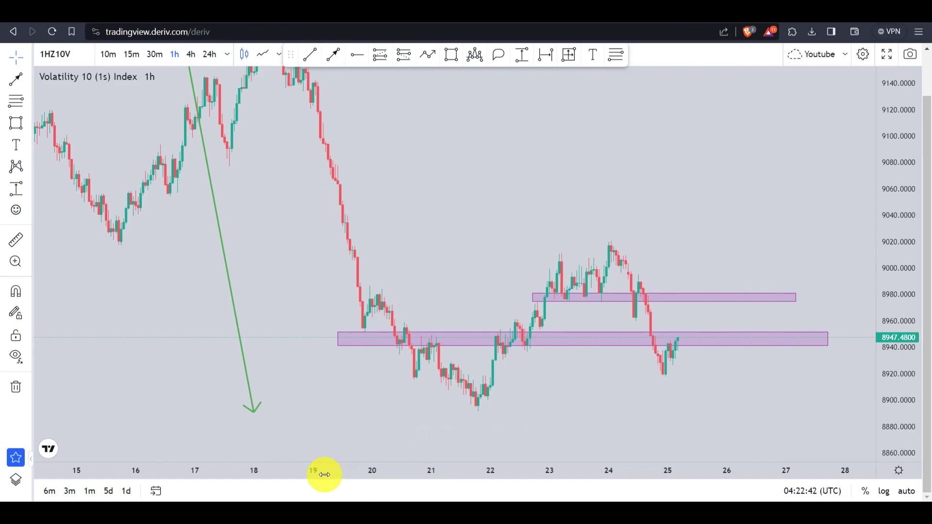
mouse_move(324, 475)
left_mouse_down()
mouse_move(392, 474)
mouse_move(318, 470)
mouse_move(328, 470)
left_mouse_up()
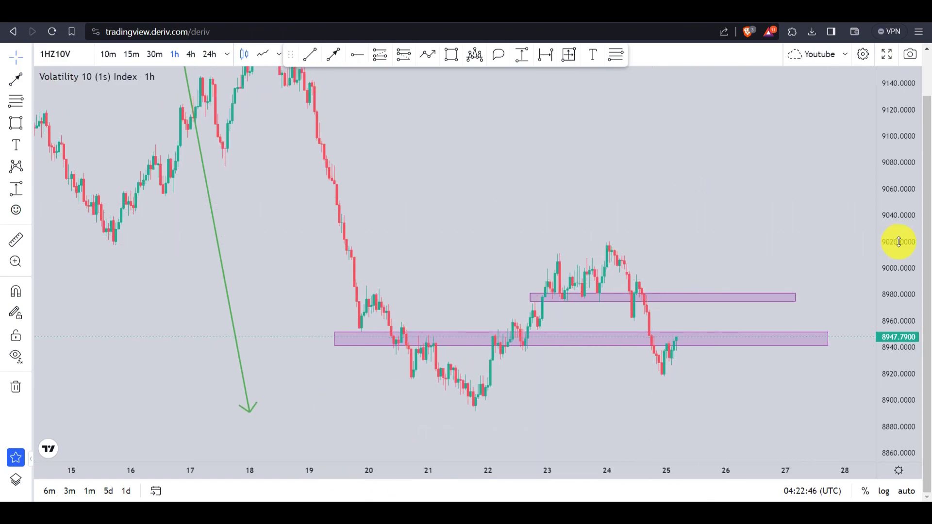
Step: Shorten both purple zones so they end at about 26 Oct 19:00, with their top edges at about 8980 and 8951
left_click_drag(898, 242, 883, 187)
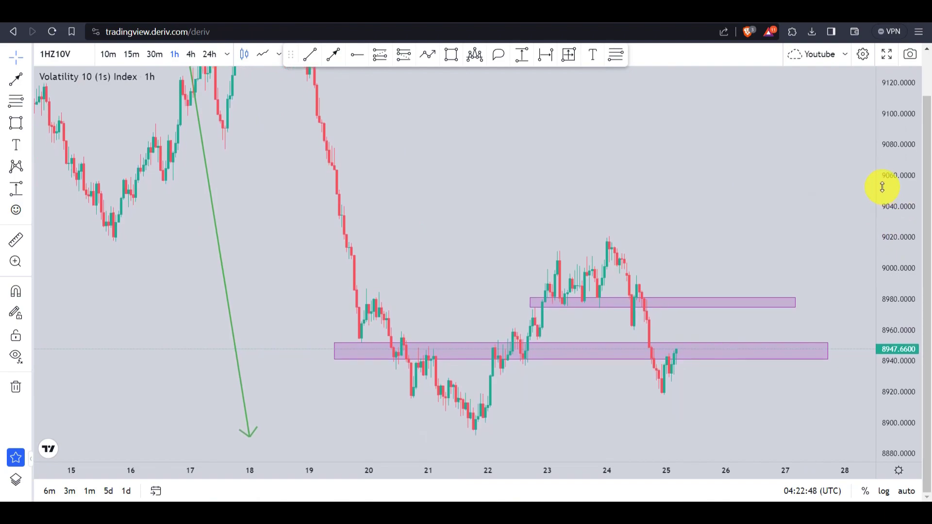
left_click_drag(718, 240, 733, 196)
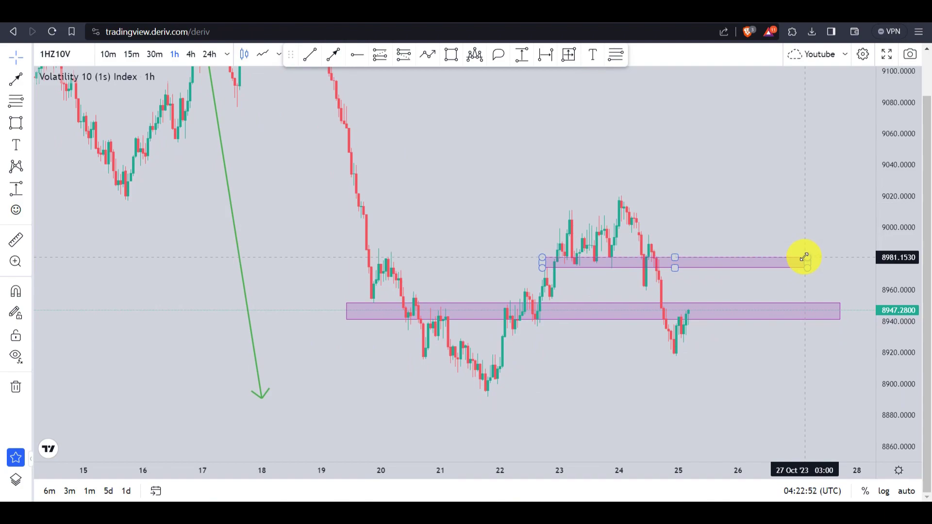
left_click_drag(808, 257, 784, 260)
left_click(839, 304)
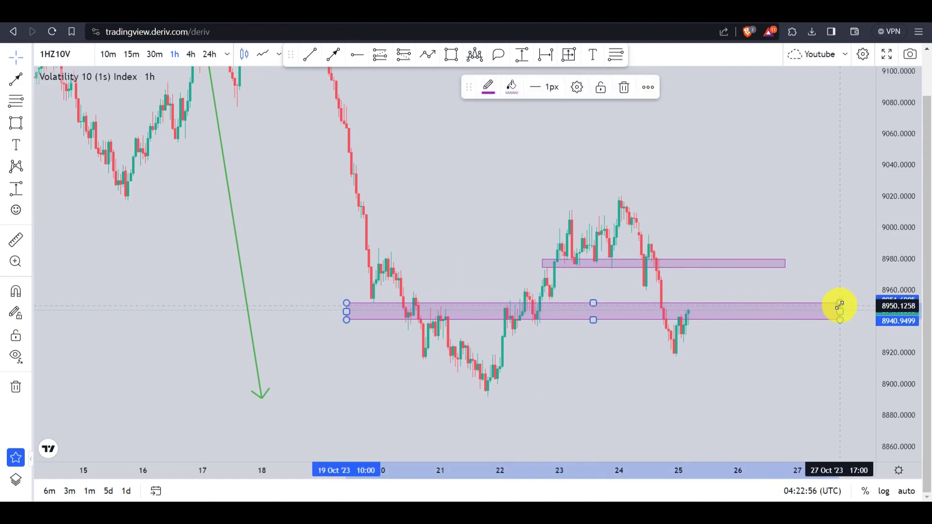
left_click_drag(839, 304, 784, 305)
left_click(707, 208)
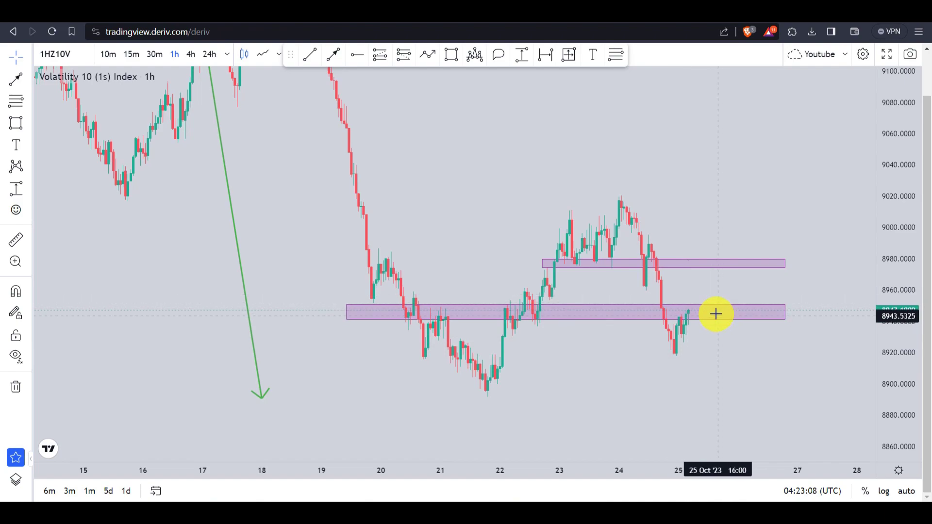
Step: Place a horizontal ray between the two zones, starting at 23 Oct 15:00 at about 8956.33
left_click(357, 51)
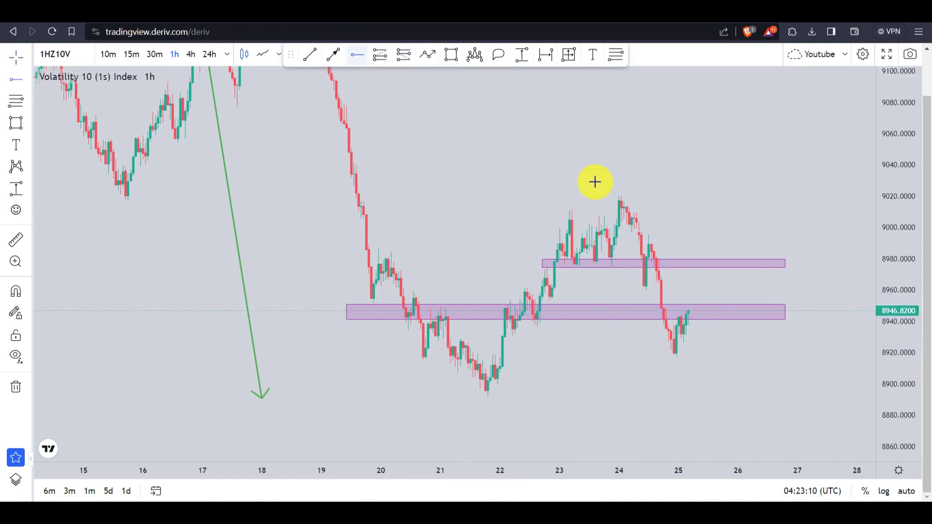
left_click(595, 295)
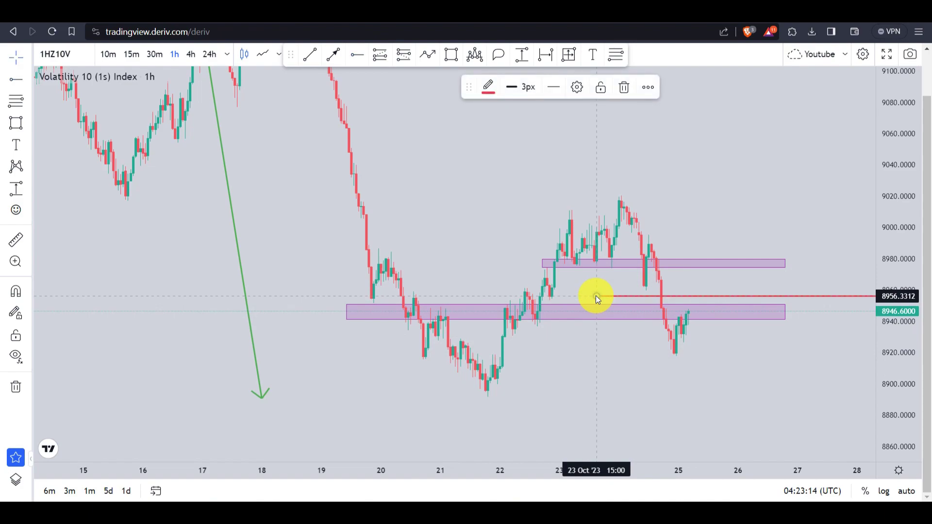
left_click(712, 234)
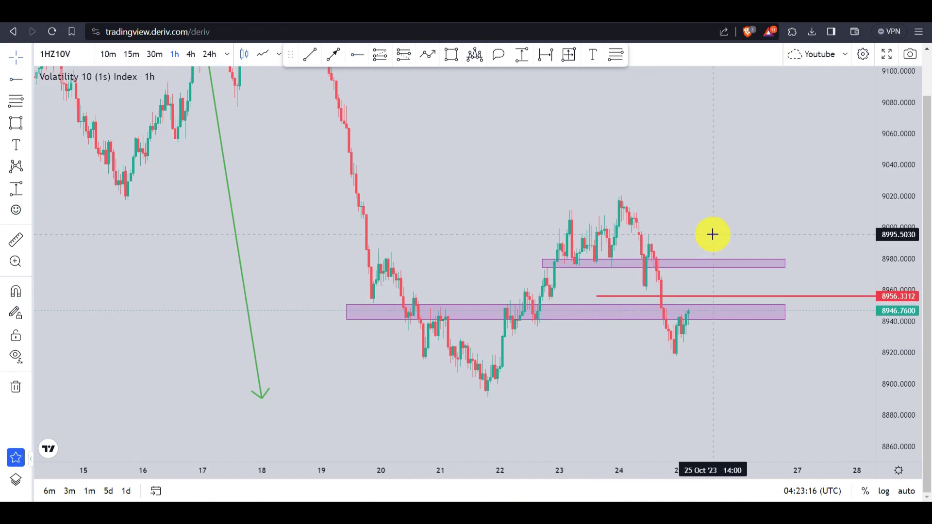